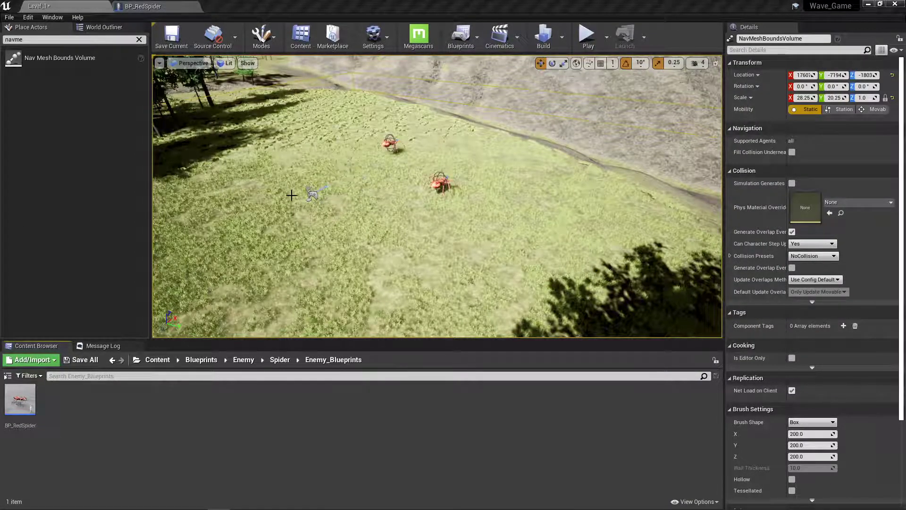
Create a Materials folder in Spider and move the default material and M_RedSpider into it
right_drag(326, 199, 327, 163)
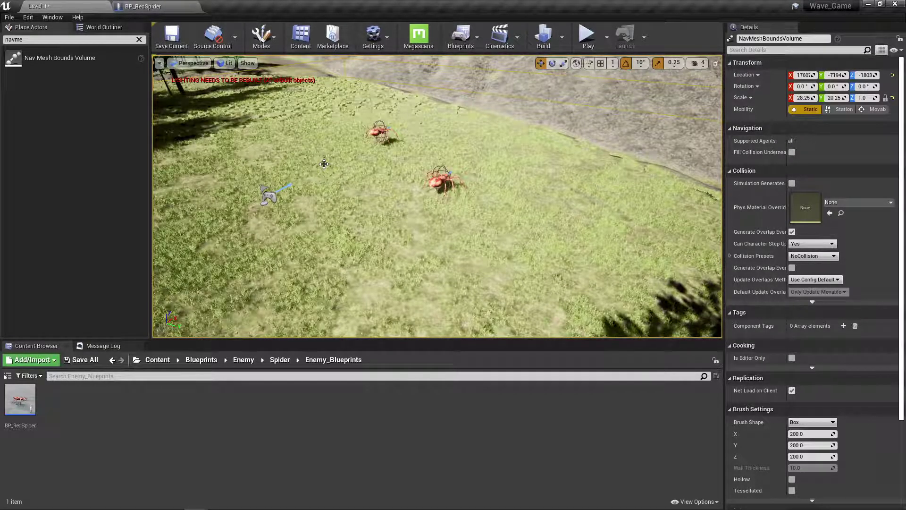
click(279, 360)
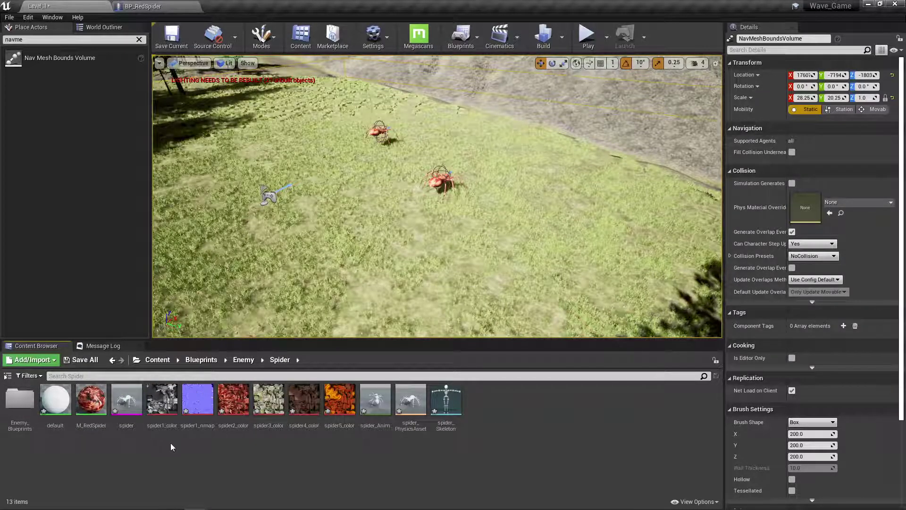
right_click(153, 446)
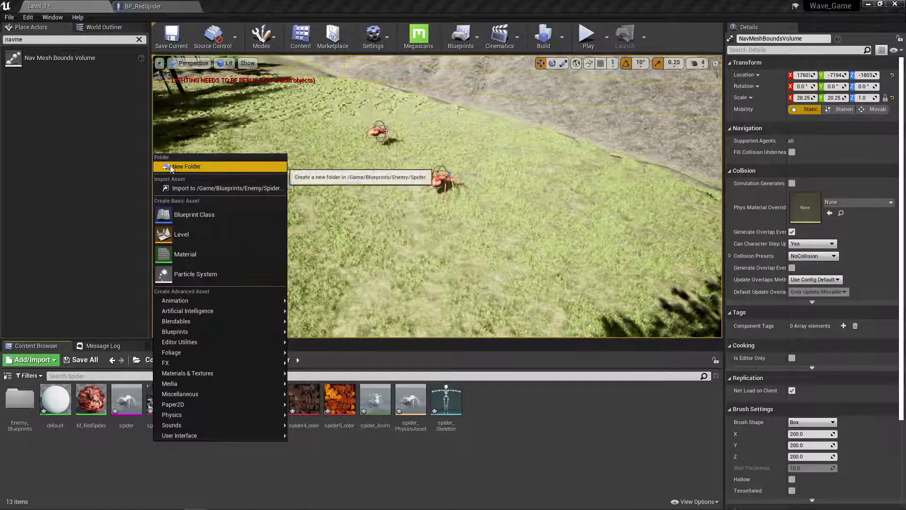
click(185, 166)
text(mATERIAL)
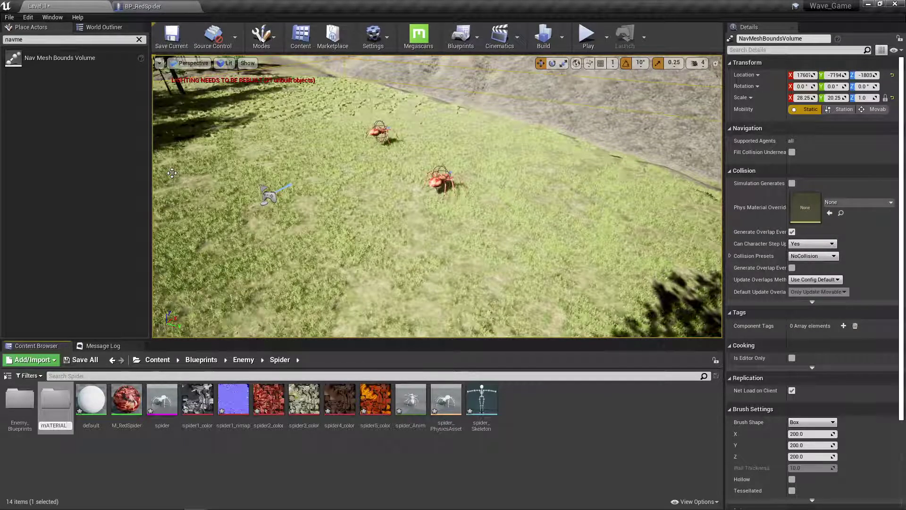
key(BackSpace)
key(BackSpace)
key(BackSpace)
key(BackSpace)
key(BackSpace)
key(BackSpace)
key(BackSpace)
text(Materials)
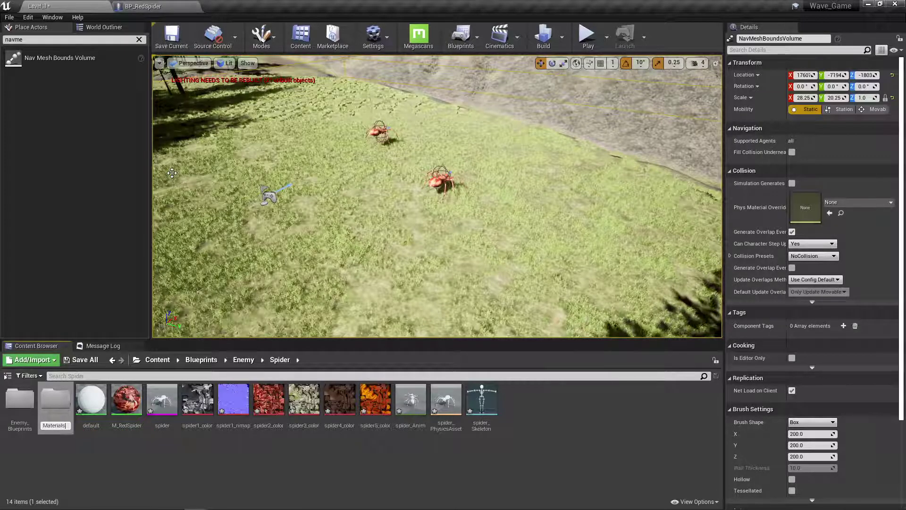
key(Return)
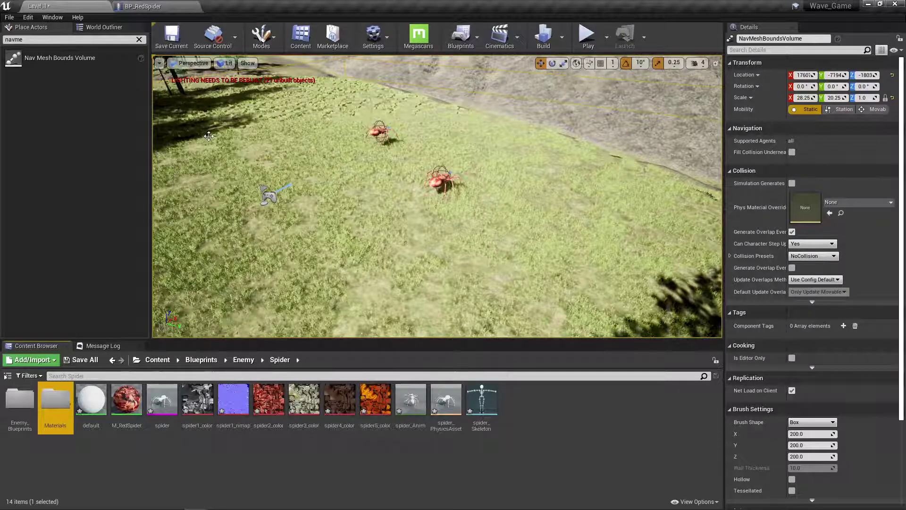
click(90, 399)
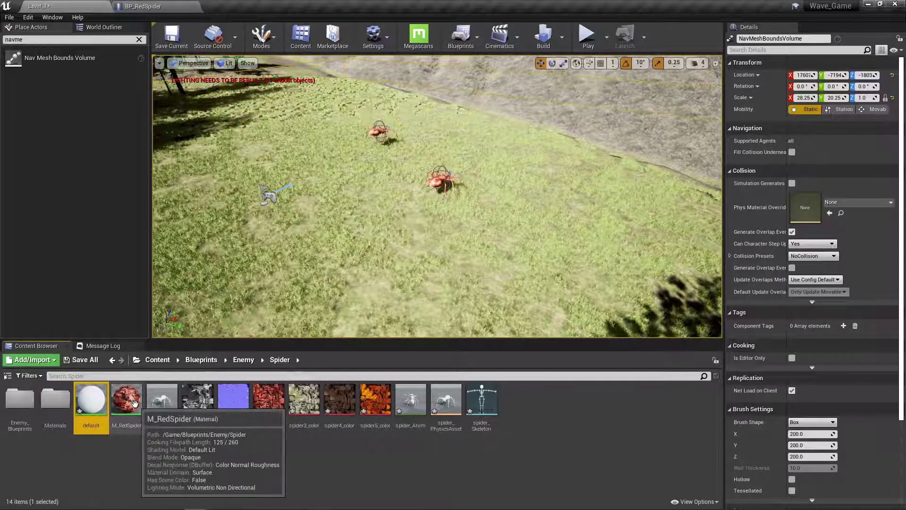
ctrl+click(134, 403)
drag(134, 404, 54, 406)
click(65, 417)
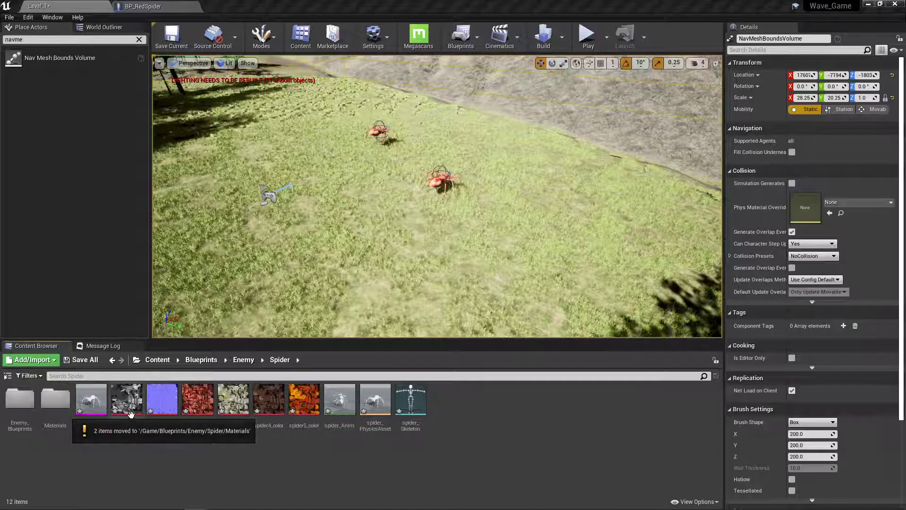
Create a Textures folder and move the six spider textures, spider1_color through spider5_color, into it
right_click(179, 453)
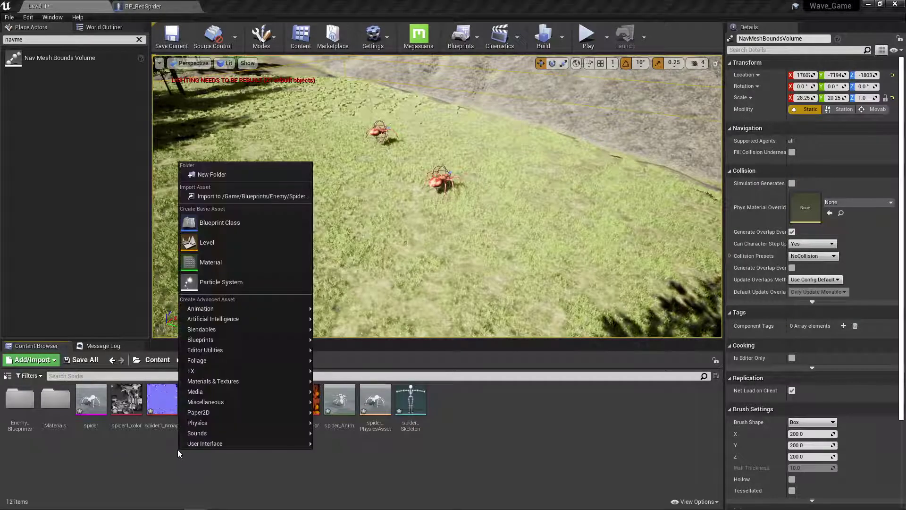
click(211, 174)
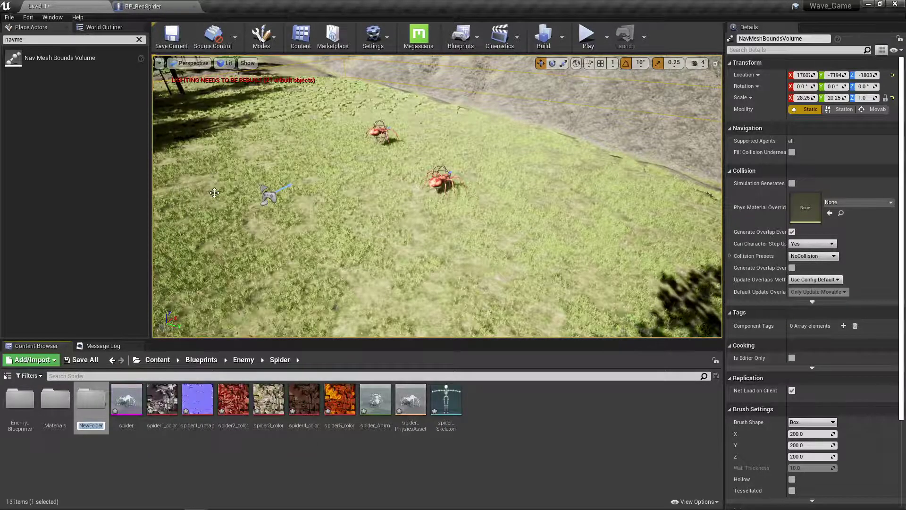
text(Textures)
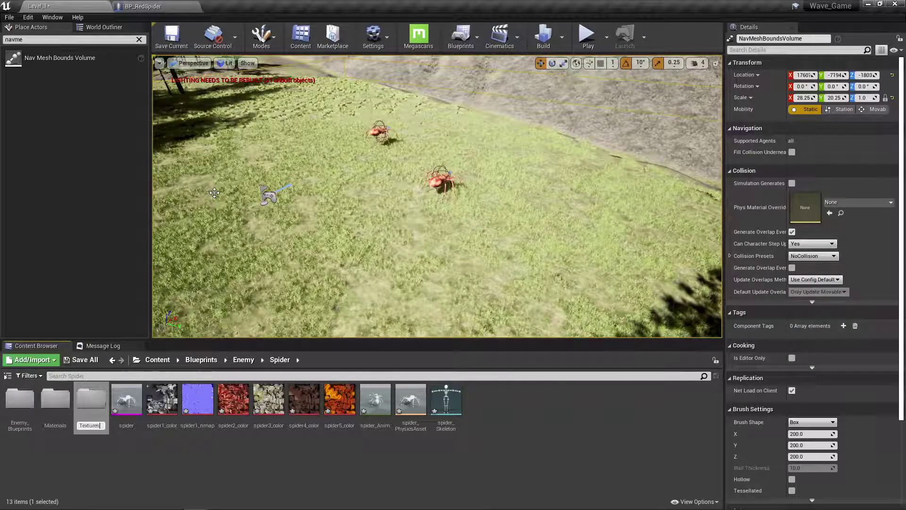
key(Return)
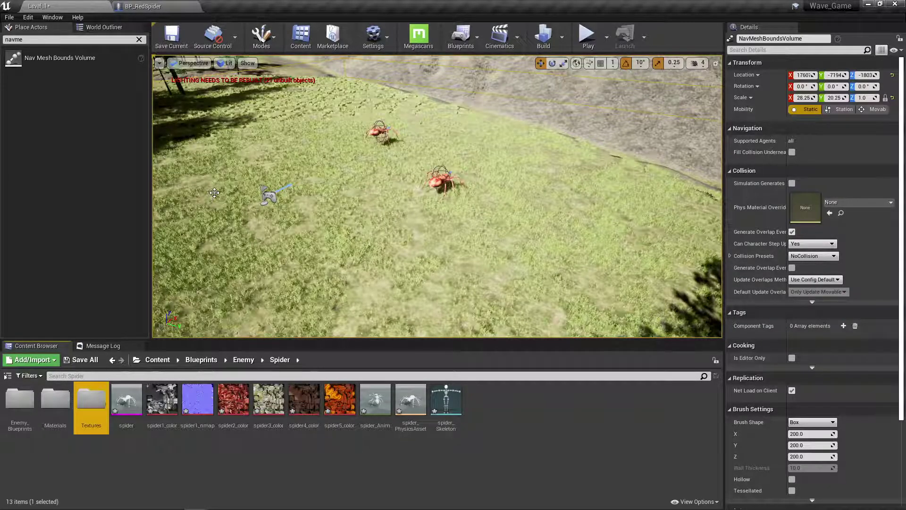
click(157, 397)
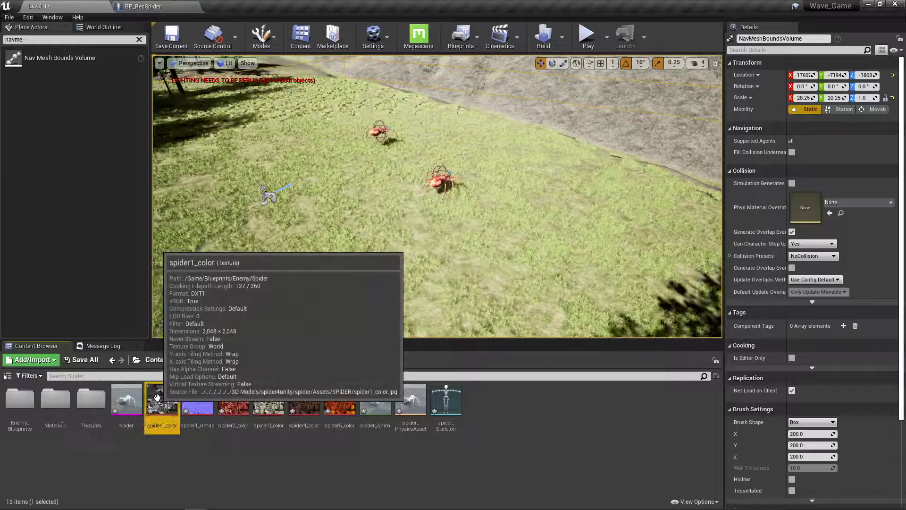
shift+click(334, 404)
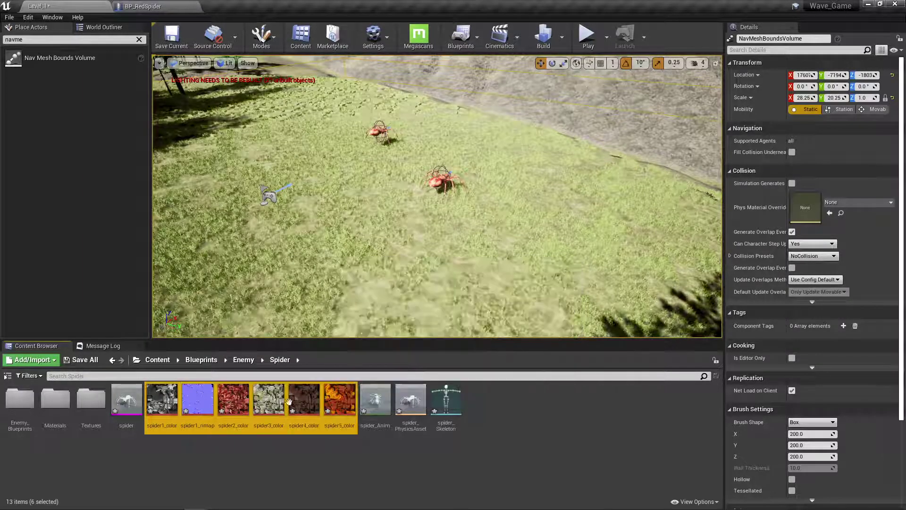
drag(335, 403, 101, 404)
click(107, 413)
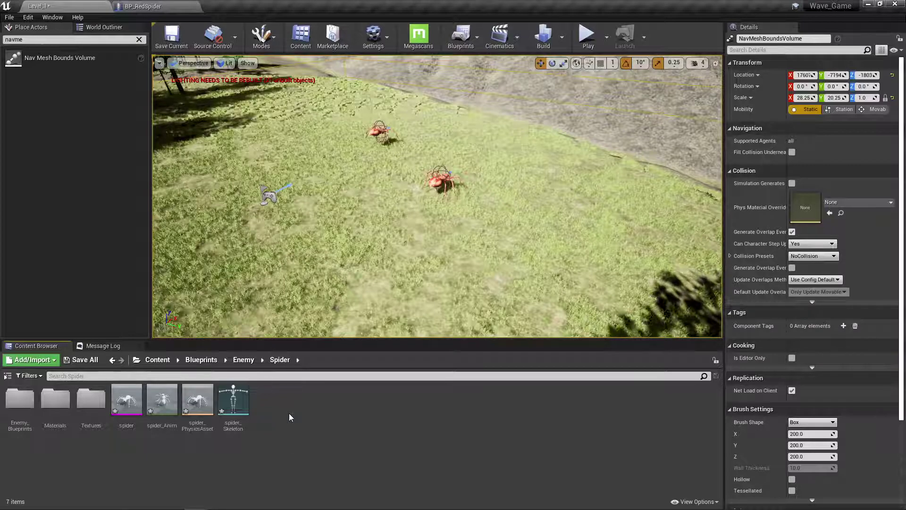
mouse_move(163, 413)
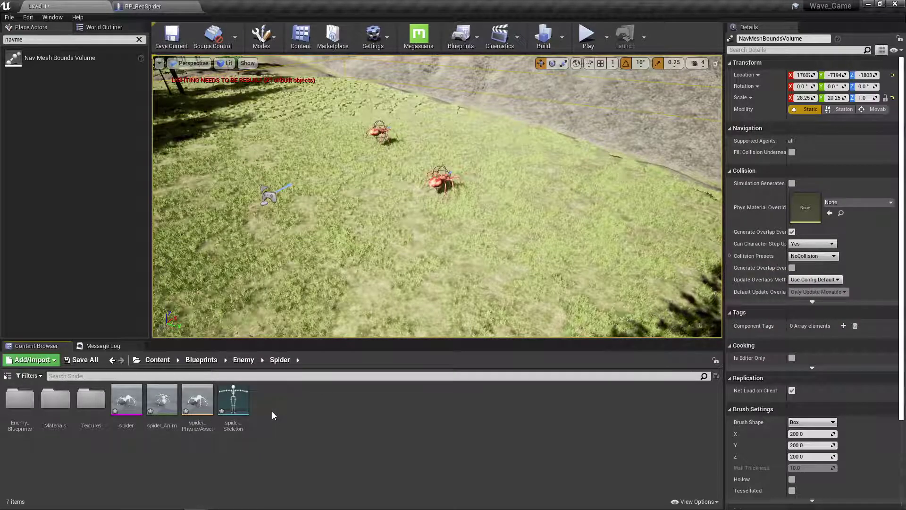
Open spider_Anim paused at frame 203, raise its root bone, then switch to the Firefox asset page
double_click(163, 405)
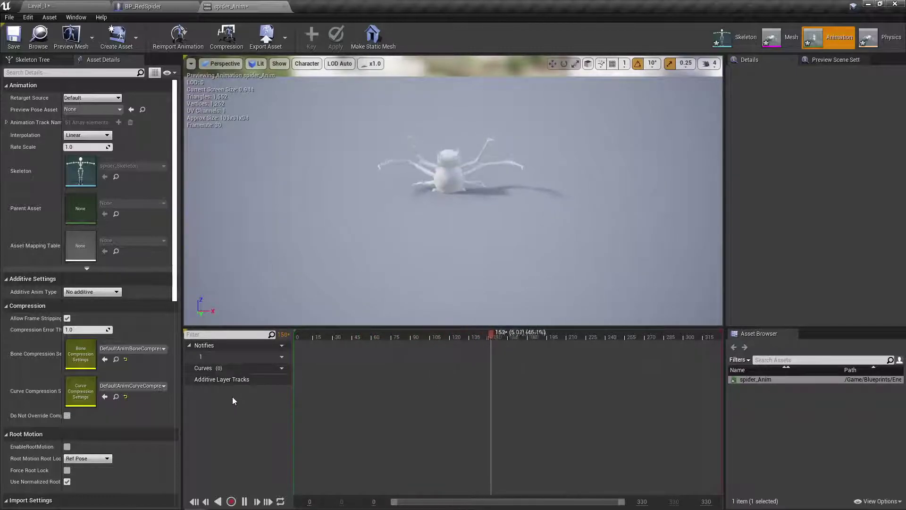
click(243, 502)
click(453, 146)
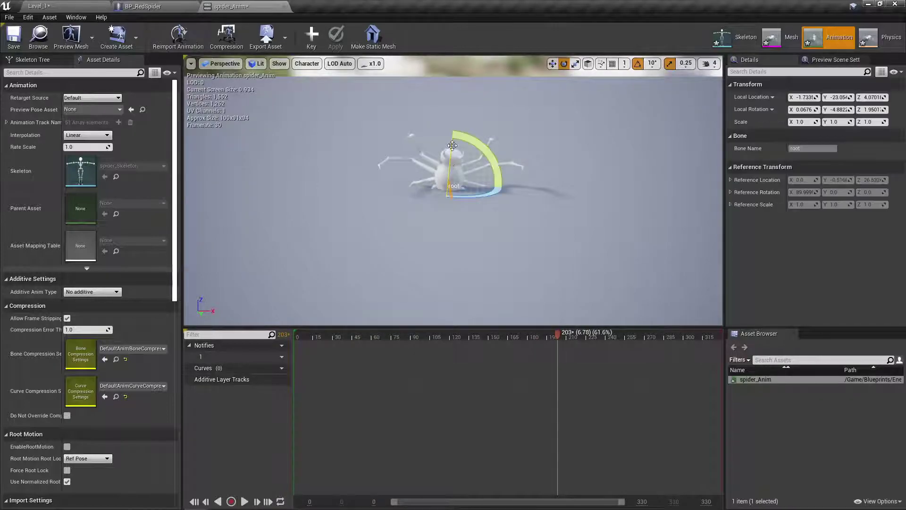
key(w)
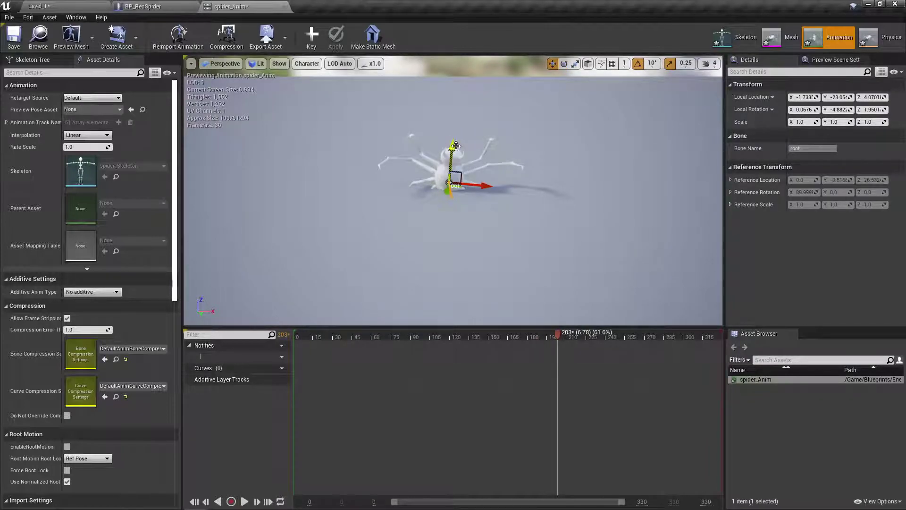
mouse_move(456, 146)
mouse_down()
mouse_move(440, 96)
mouse_move(446, 140)
mouse_up()
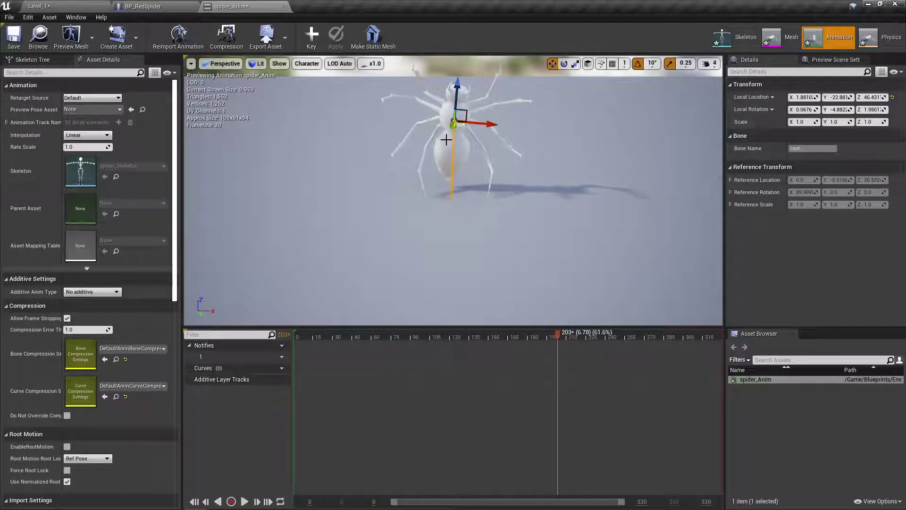
right_drag(446, 139, 446, 118)
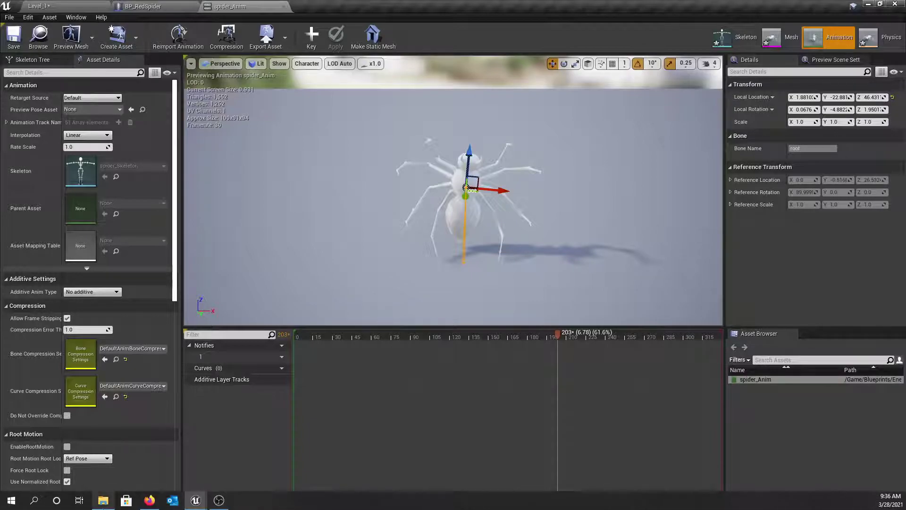
click(148, 500)
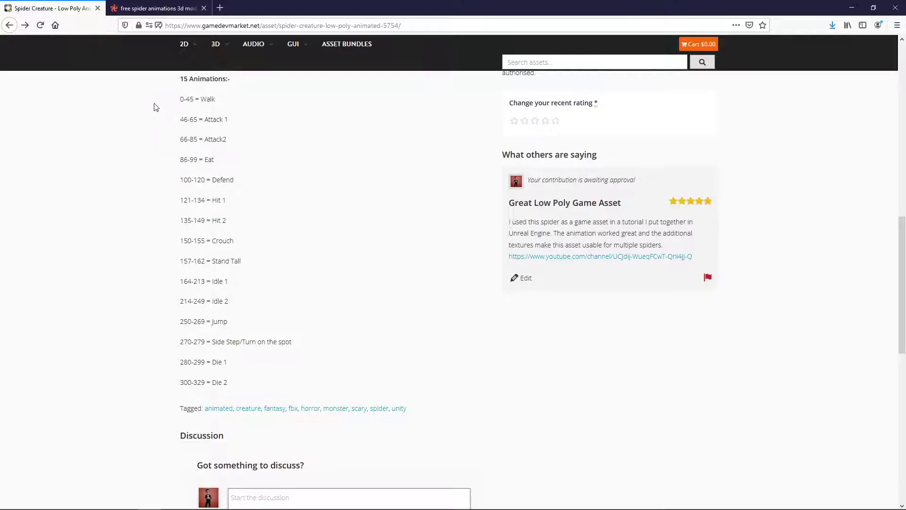
Select the Description's '15 Animations:-' list, from '0-45 = Walk' down to '300-329 = Die 2'
scroll(176, 130, up, 10)
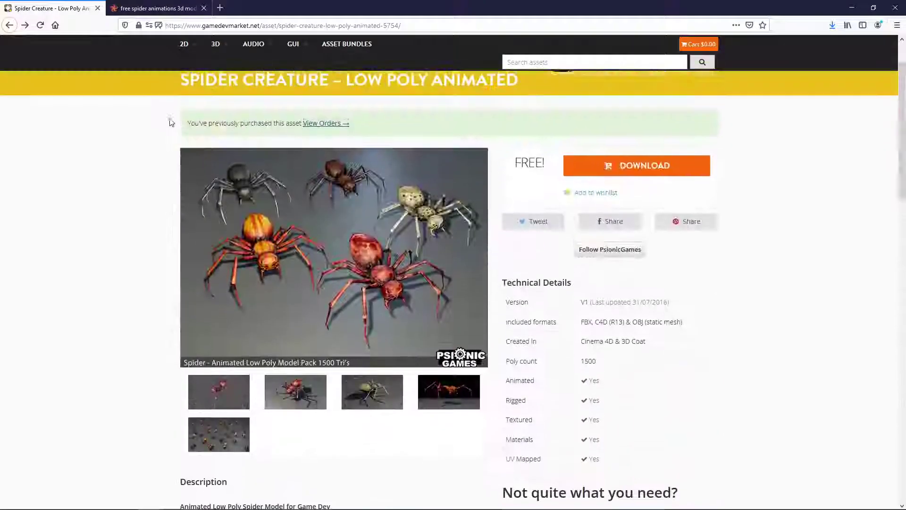
scroll(243, 220, down, 8)
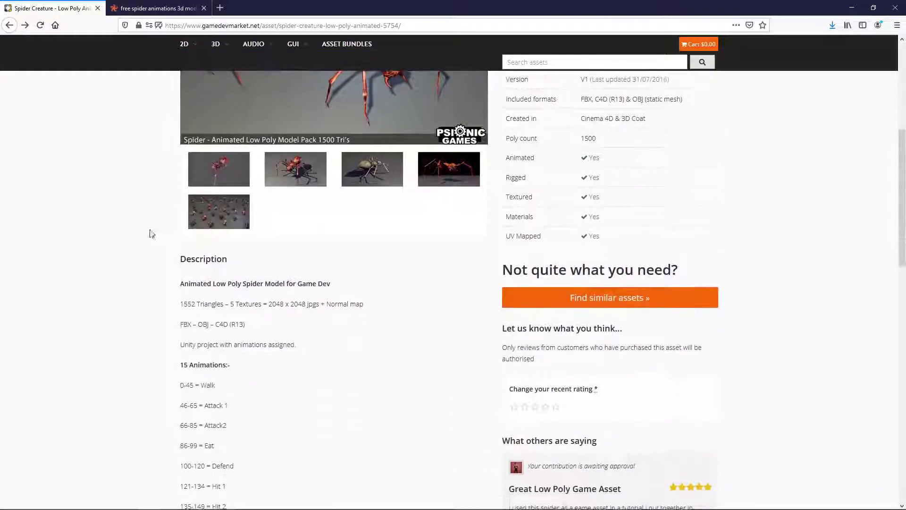
scroll(177, 220, down, 3)
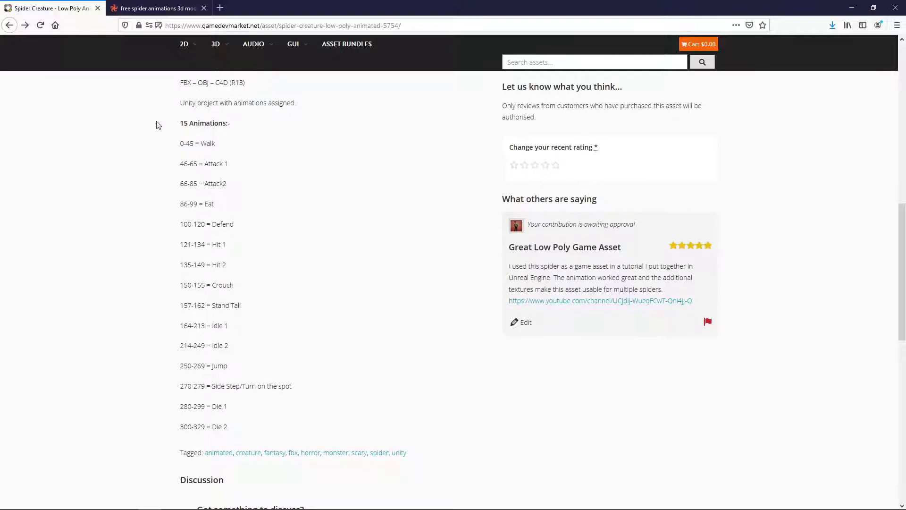
drag(158, 123, 175, 127)
click(176, 127)
drag(181, 124, 235, 429)
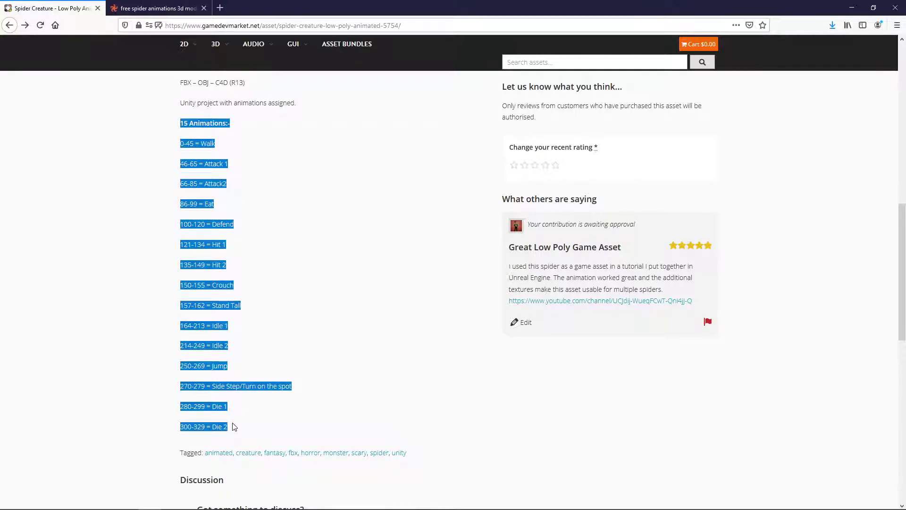
mouse_move(54, 507)
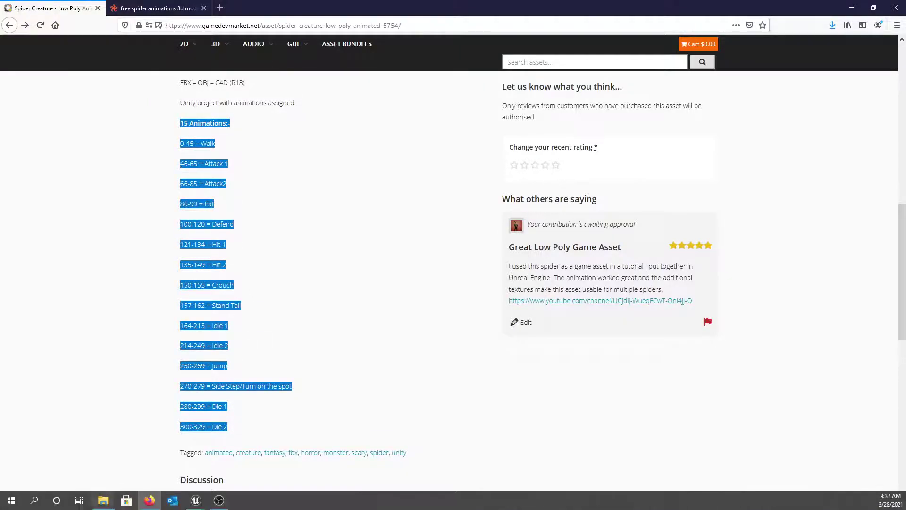
Launch Microsoft Word from the Windows search and start a blank document
click(38, 498)
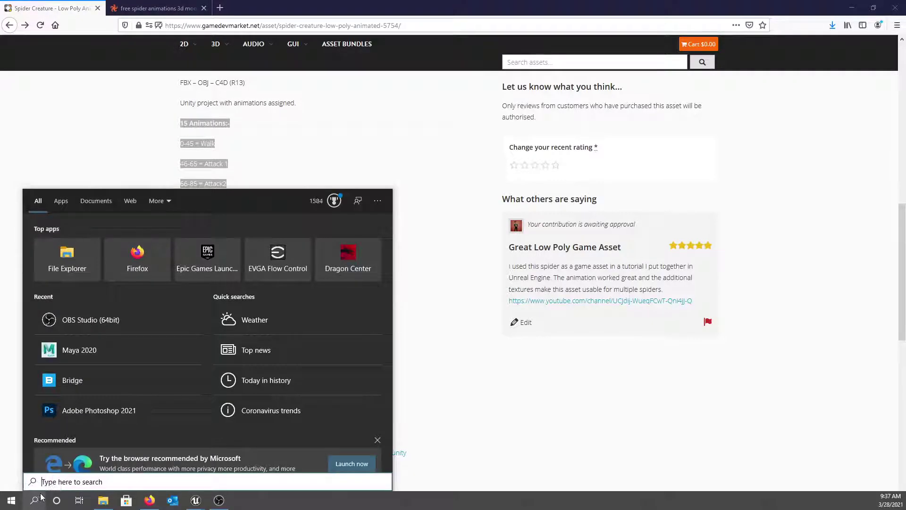
text(word)
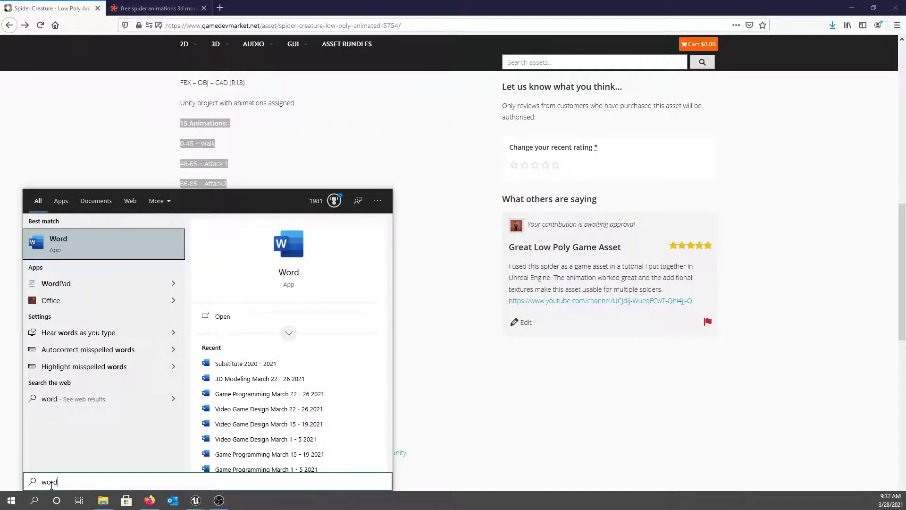
key(Return)
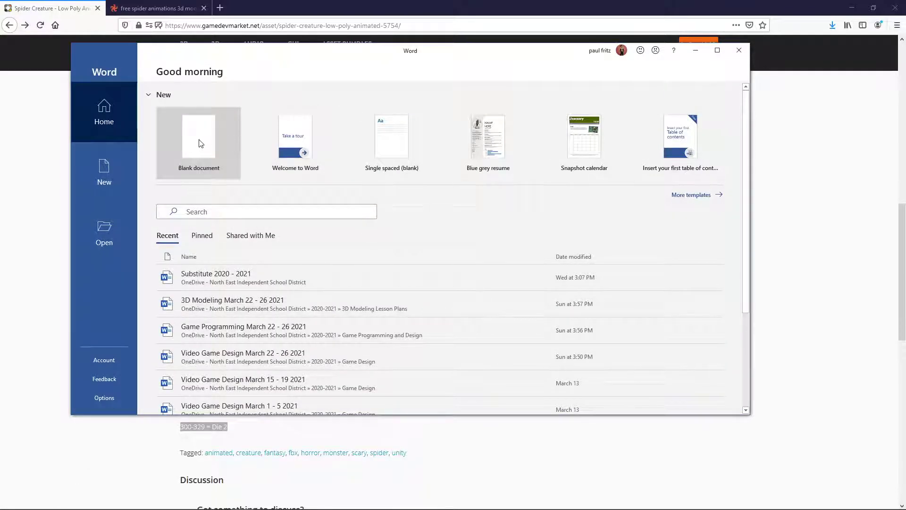
click(200, 143)
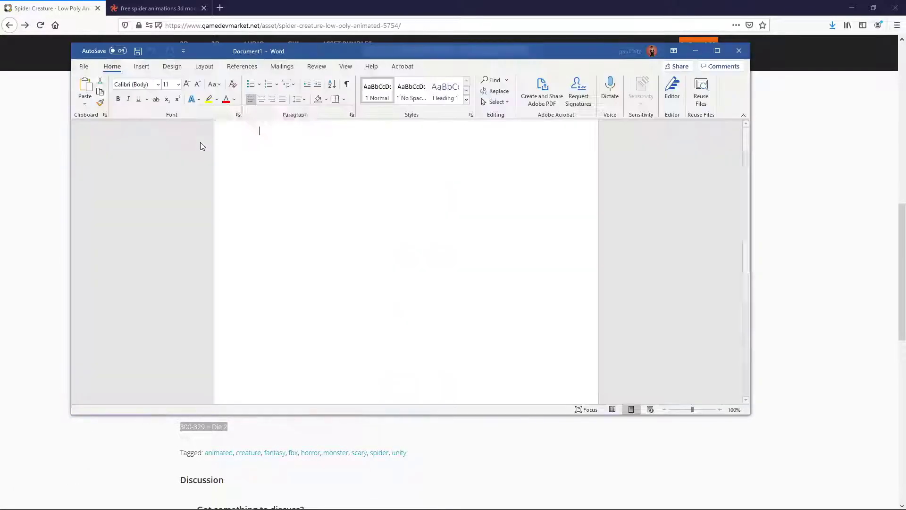
Paste the 15-animation frame-range list into the page with Keep Source Formatting
right_click(266, 179)
click(290, 236)
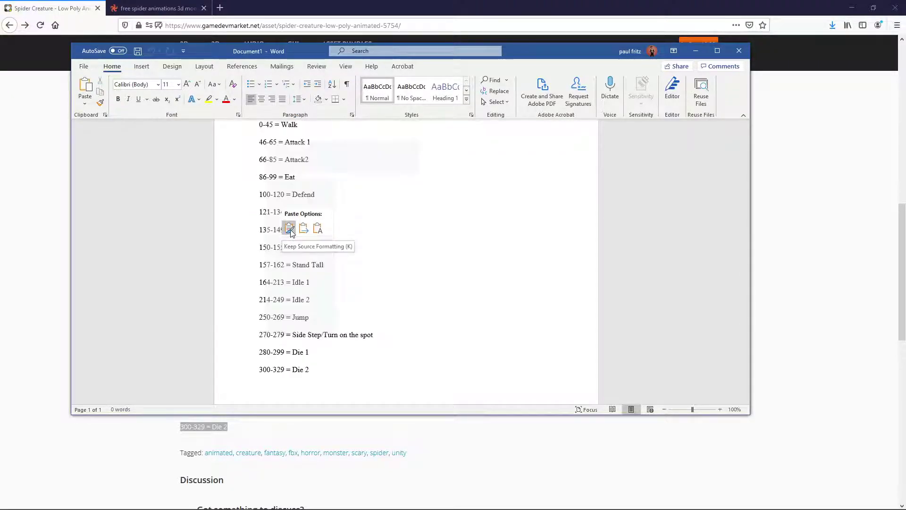
scroll(403, 242, up, 2)
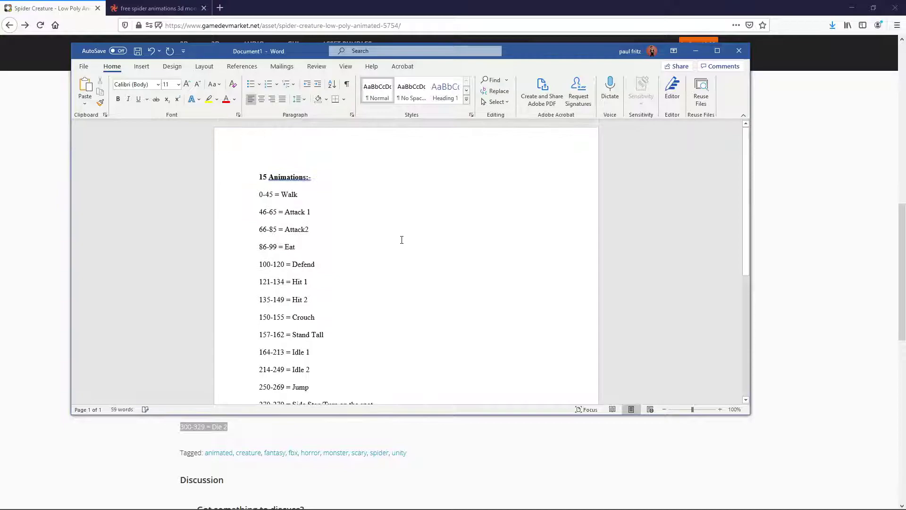
scroll(401, 240, down, 1)
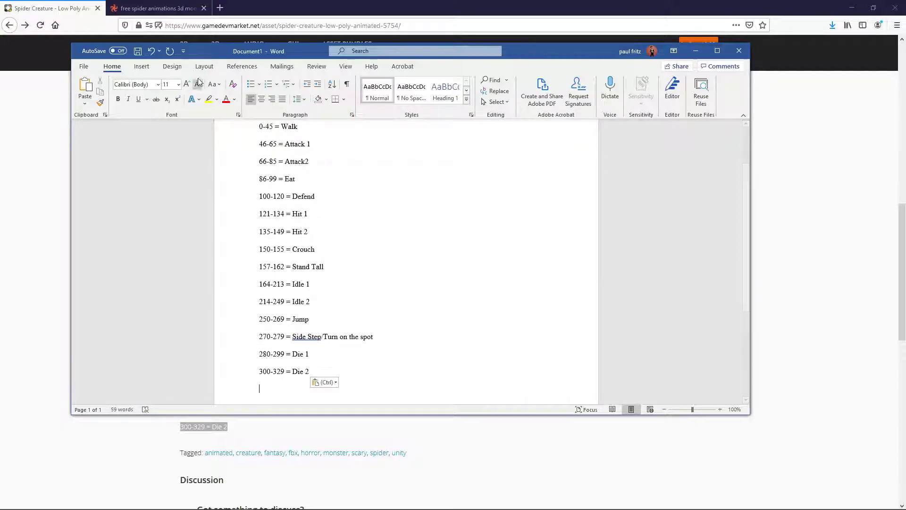
click(84, 66)
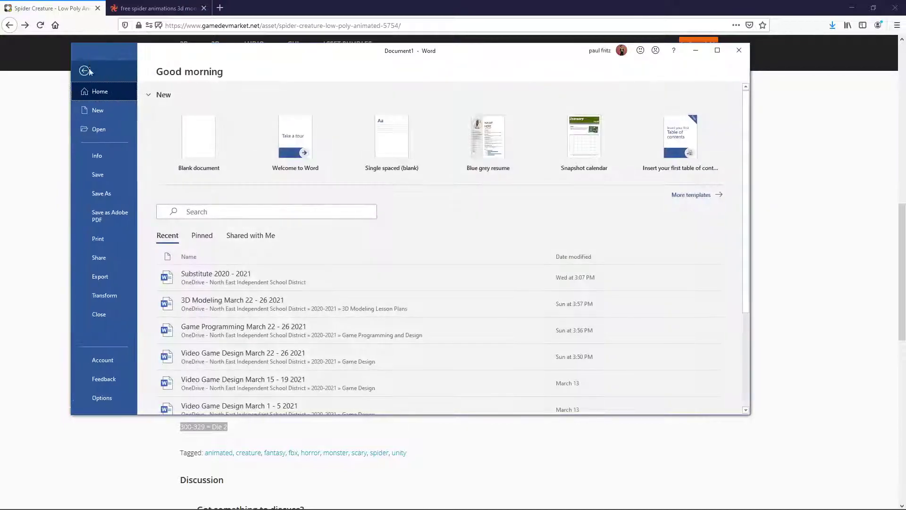
Start a Save As to This PC, opening the full save dialog
click(113, 187)
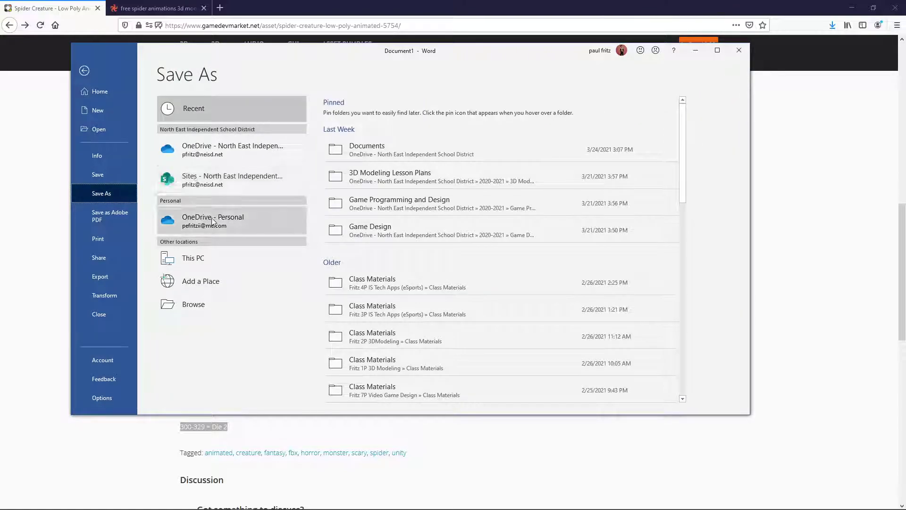
click(196, 257)
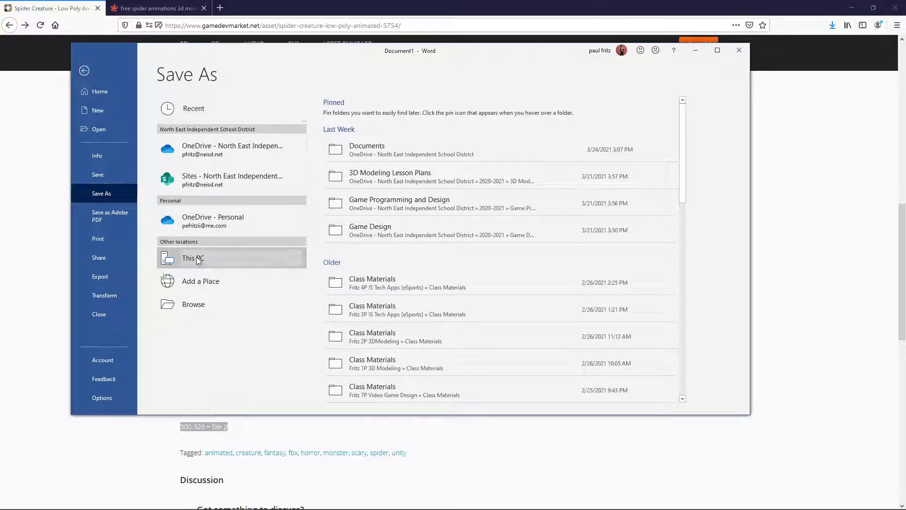
click(361, 155)
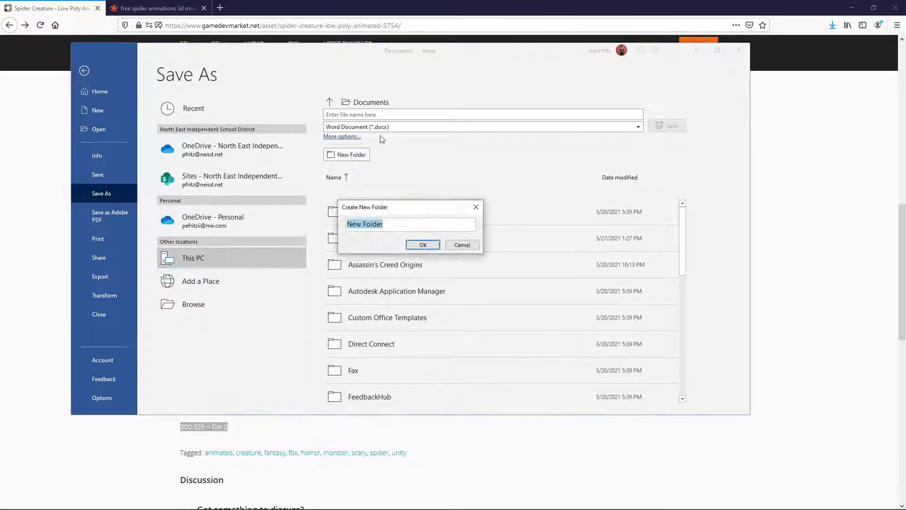
click(461, 245)
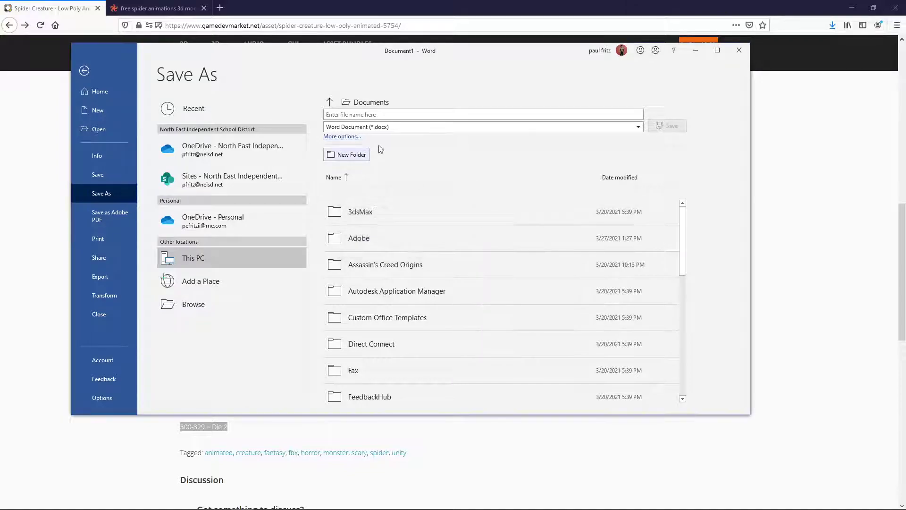
click(335, 138)
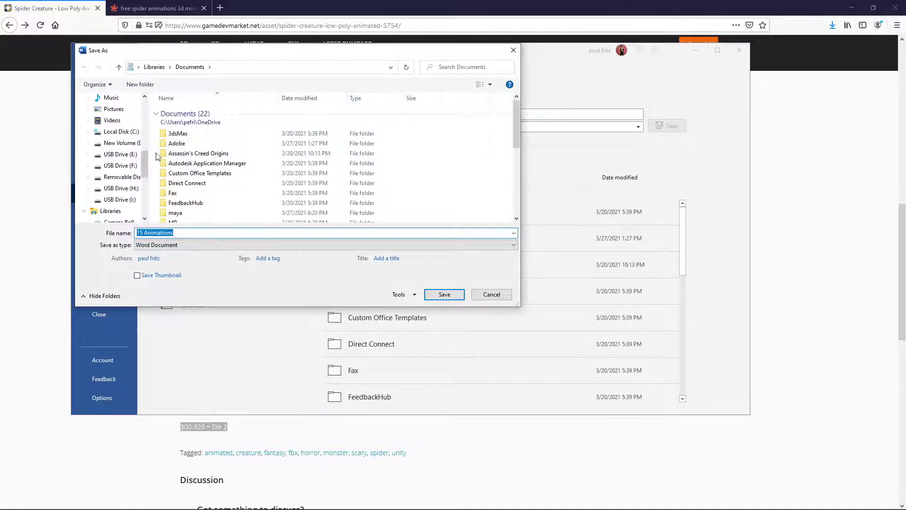
scroll(162, 161, down, 2)
scroll(163, 159, down, 1)
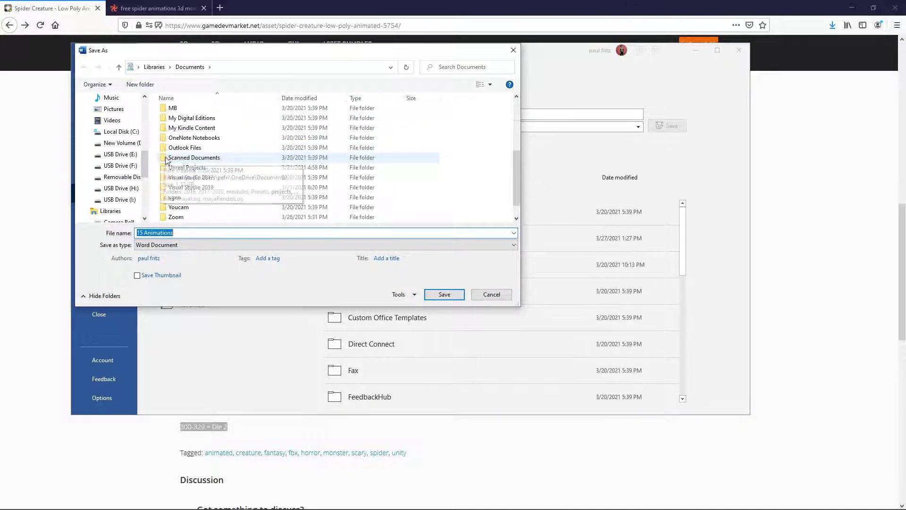
scroll(165, 158, up, 4)
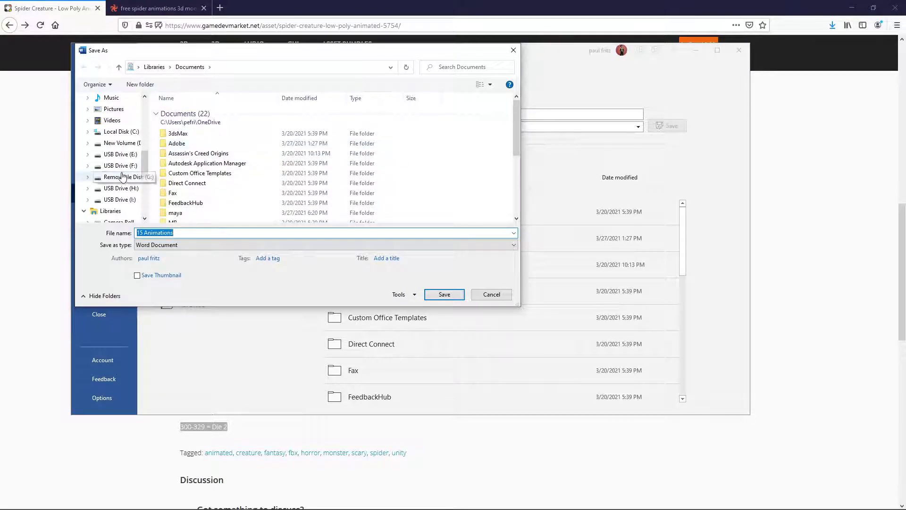
Save the document as '15 Animations' in D:\3D Models\spider4unity
click(121, 143)
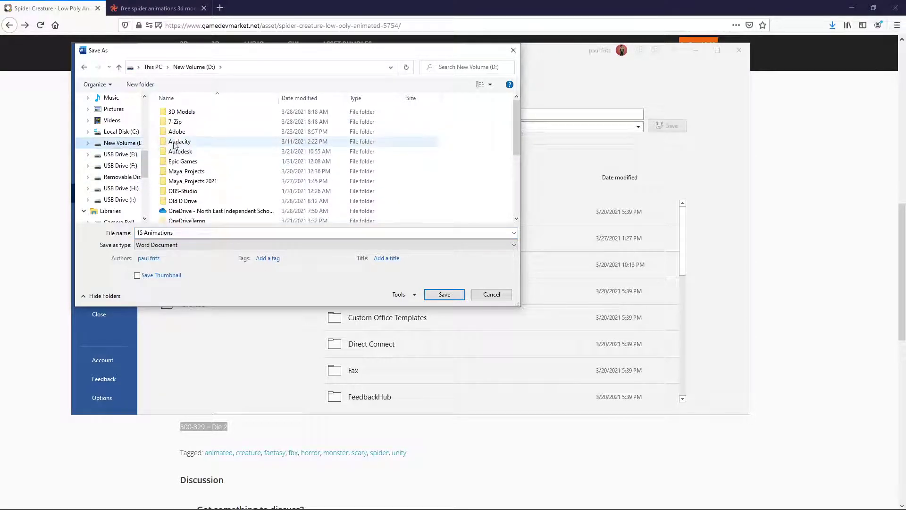
double_click(178, 112)
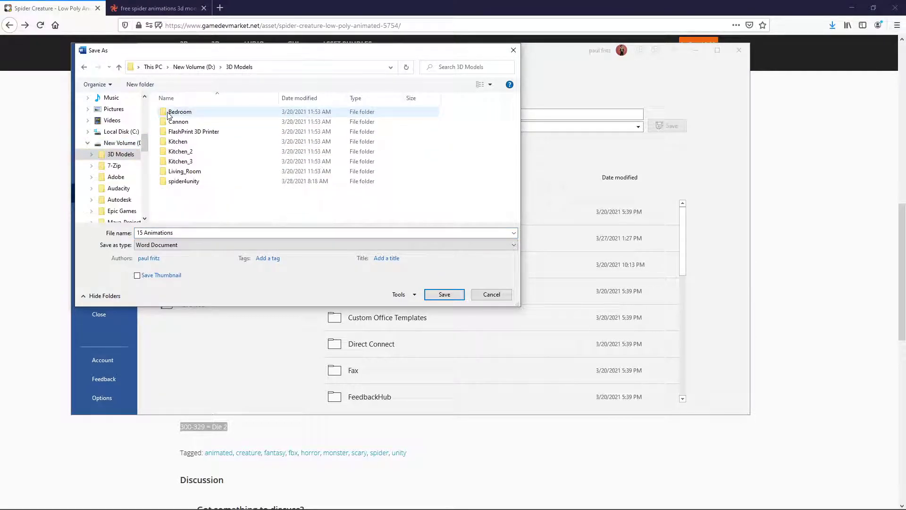
double_click(180, 181)
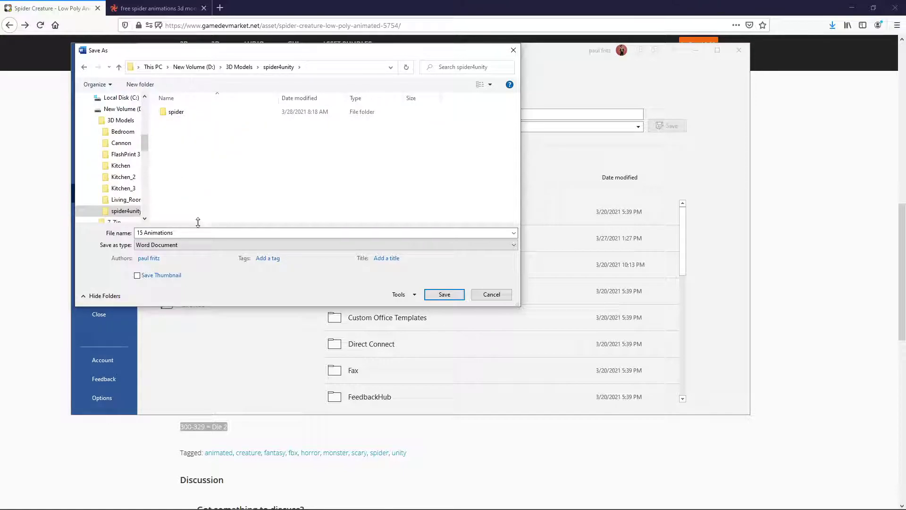
click(453, 296)
scroll(378, 203, up, 1)
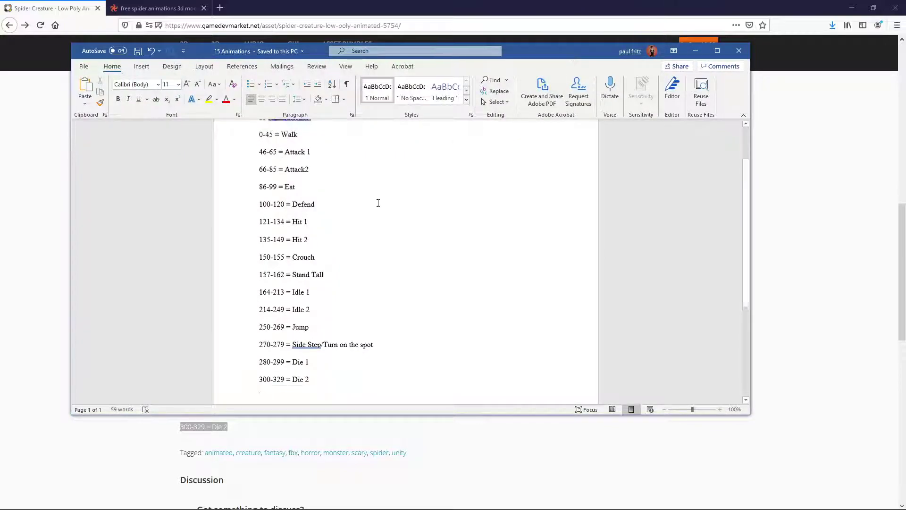
scroll(378, 203, up, 1)
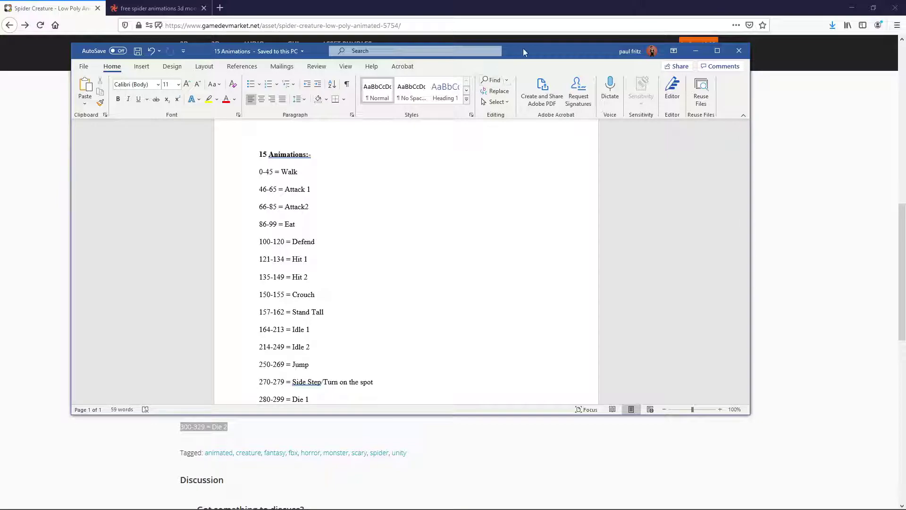
Move the Word window aside, clear the page's text selection and minimize Firefox
drag(523, 52, 0, 94)
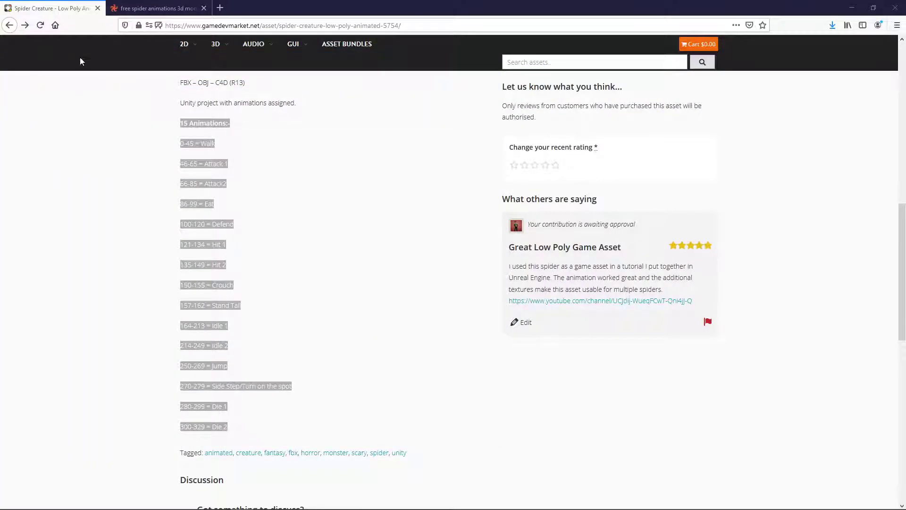
click(163, 324)
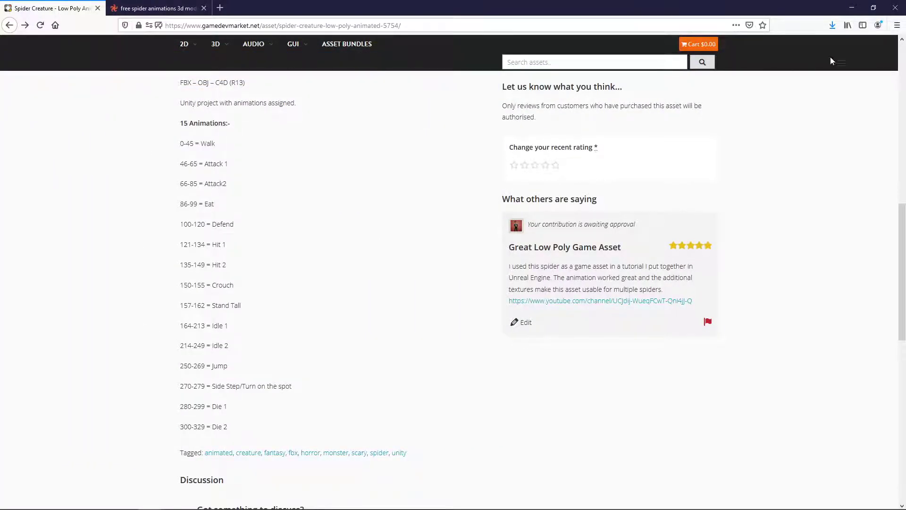
click(851, 7)
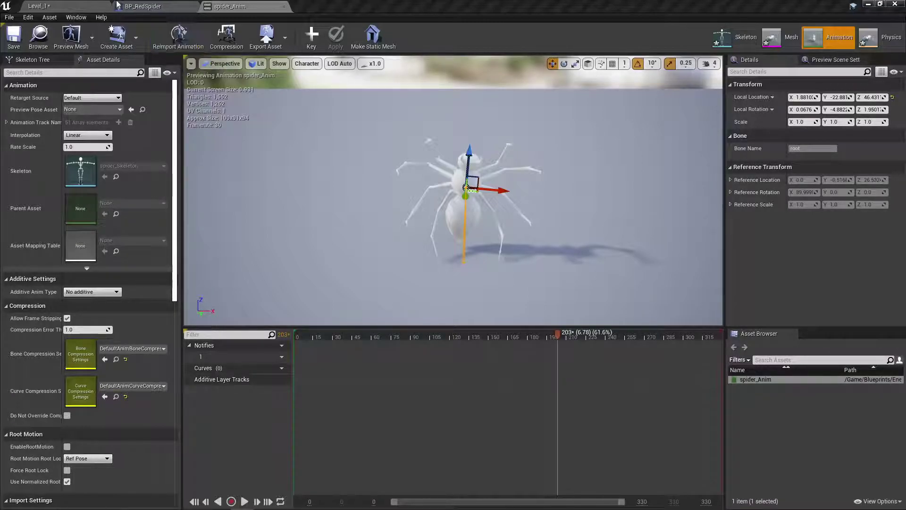
mouse_move(231, 505)
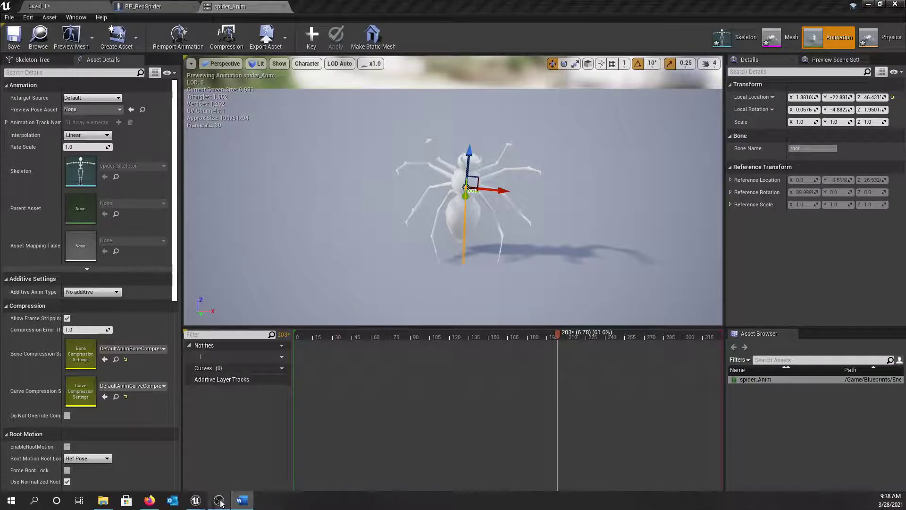
Return to the GameDev Market asset page and open the account's View Orders list
click(151, 500)
scroll(508, 207, up, 5)
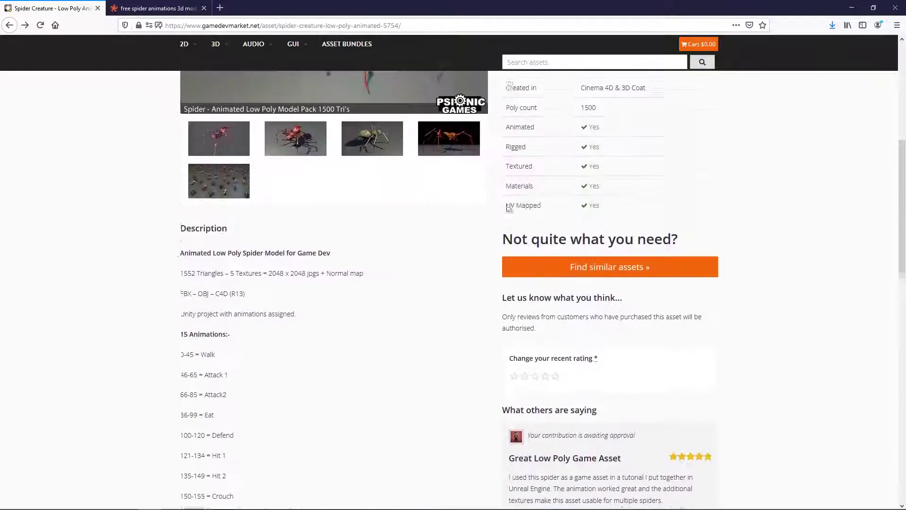
scroll(507, 208, up, 3)
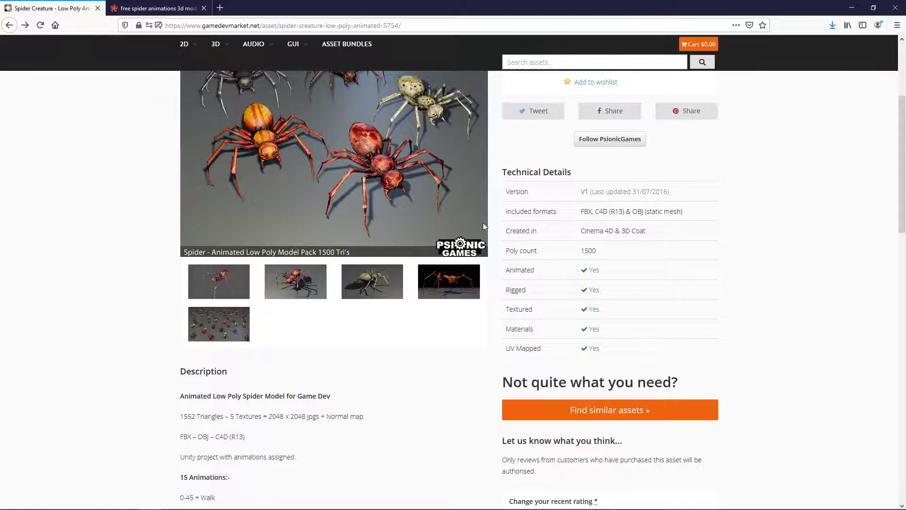
scroll(479, 220, up, 5)
scroll(431, 199, down, 2)
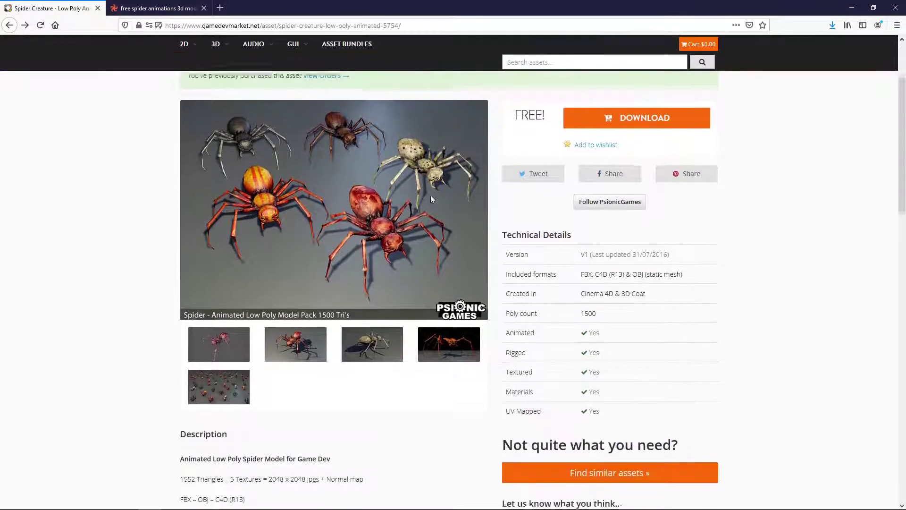
scroll(430, 199, up, 3)
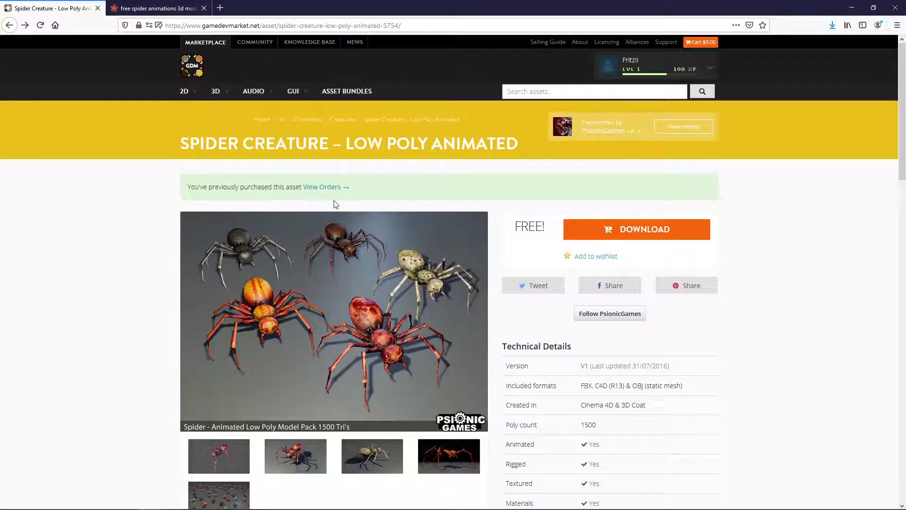
click(324, 189)
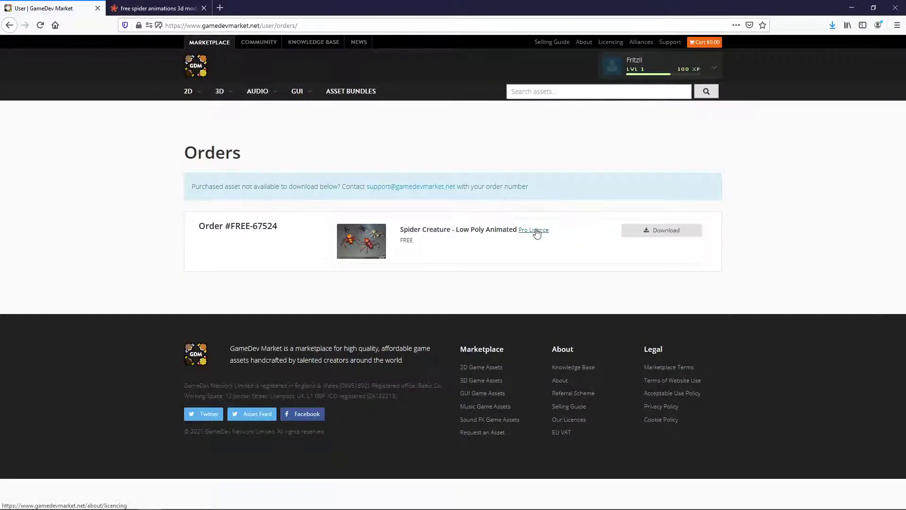
Read the Pro Licence terms for the spider order, then close that licensing tab
click(536, 230)
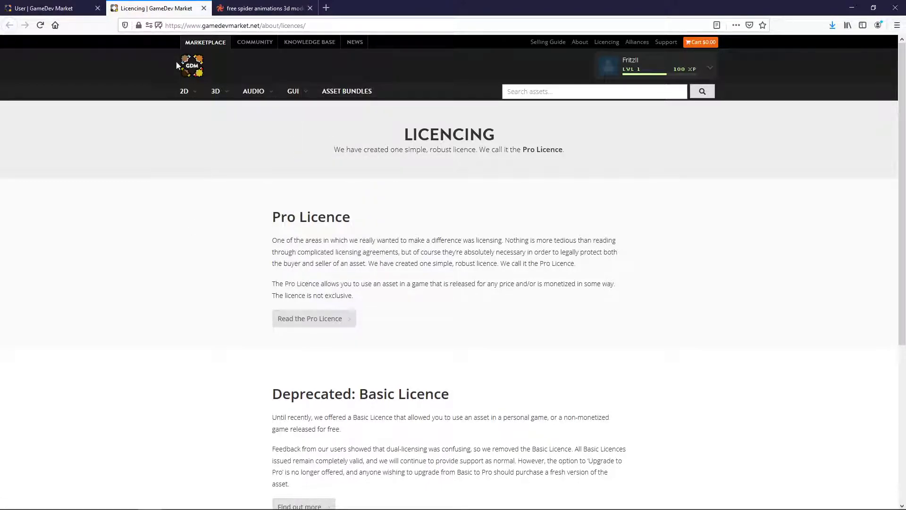
click(204, 8)
mouse_move(188, 90)
mouse_move(242, 137)
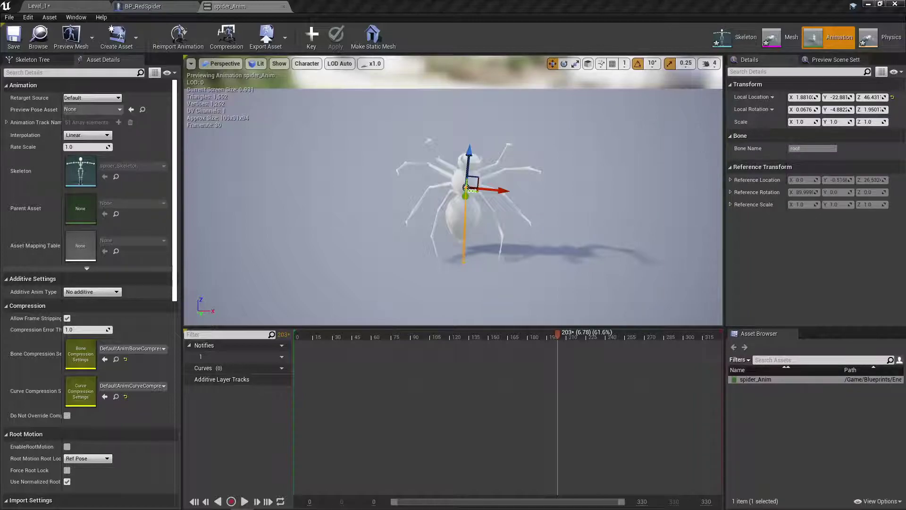
Switch to Word and paste the final '300-329 = Die 2' line at the end of the list
key(alt+Tab)
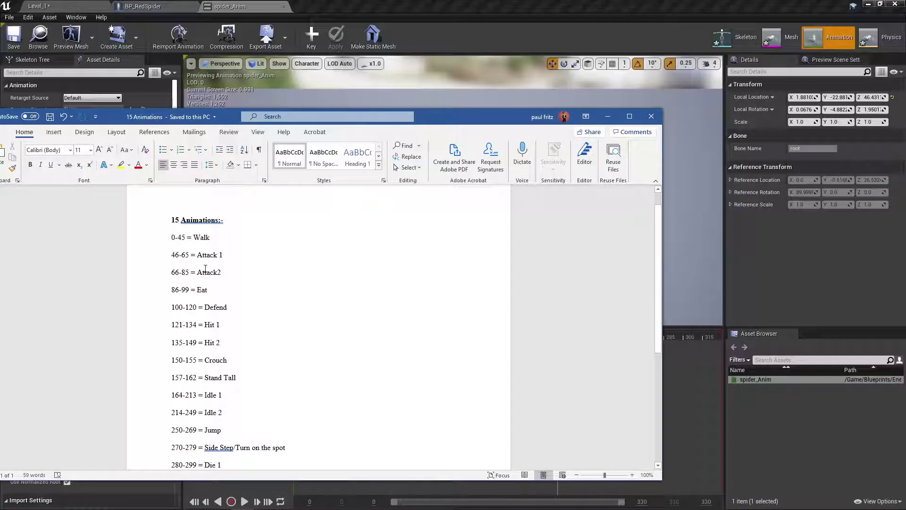
text(300-329 = Die 2)
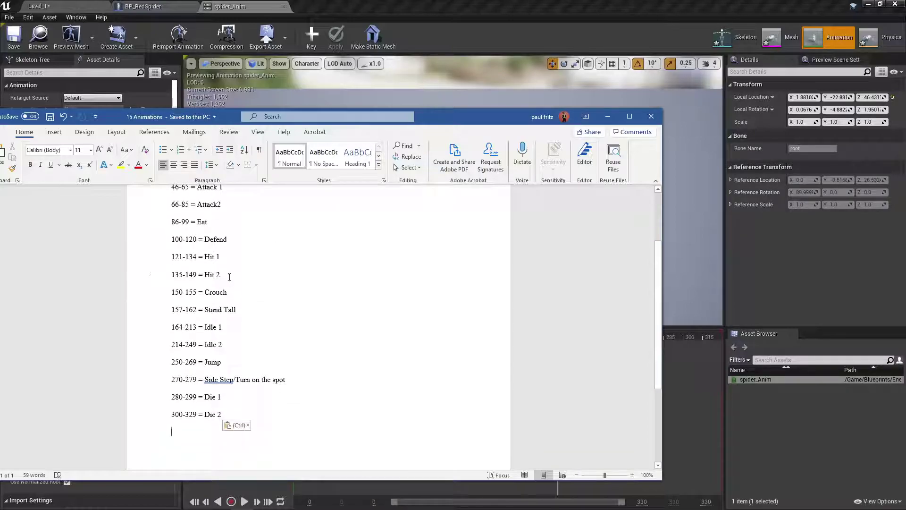
scroll(229, 277, down, 1)
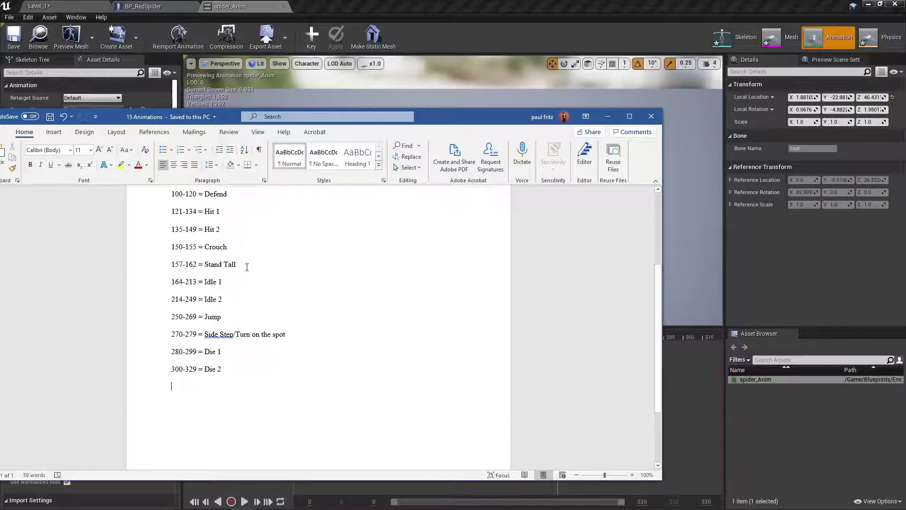
scroll(246, 267, down, 1)
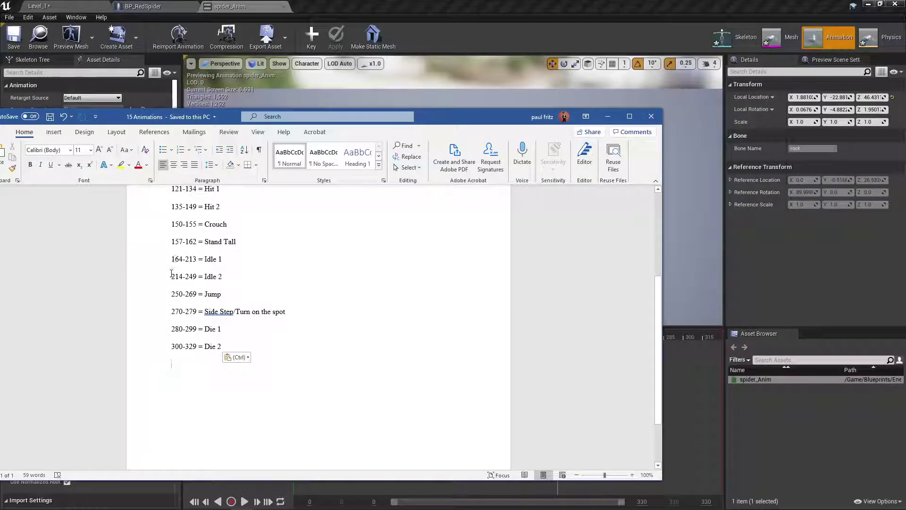
scroll(234, 278, down, 1)
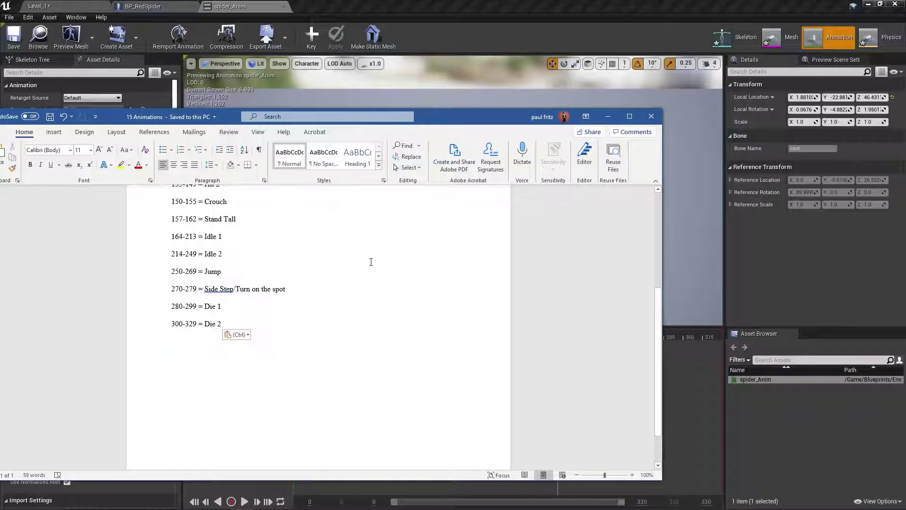
Move Word out of the way and set the spider_Anim playhead to frame 45
drag(453, 122, 10, 124)
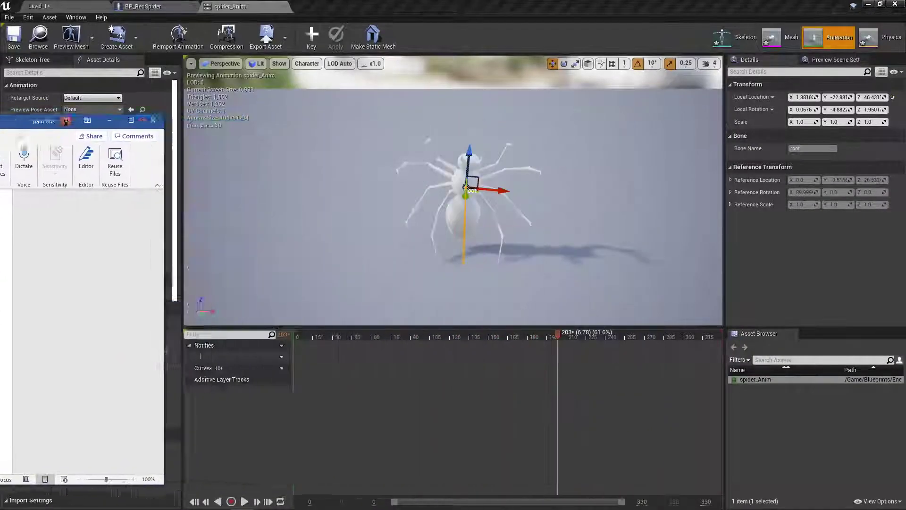
key(alt+Tab)
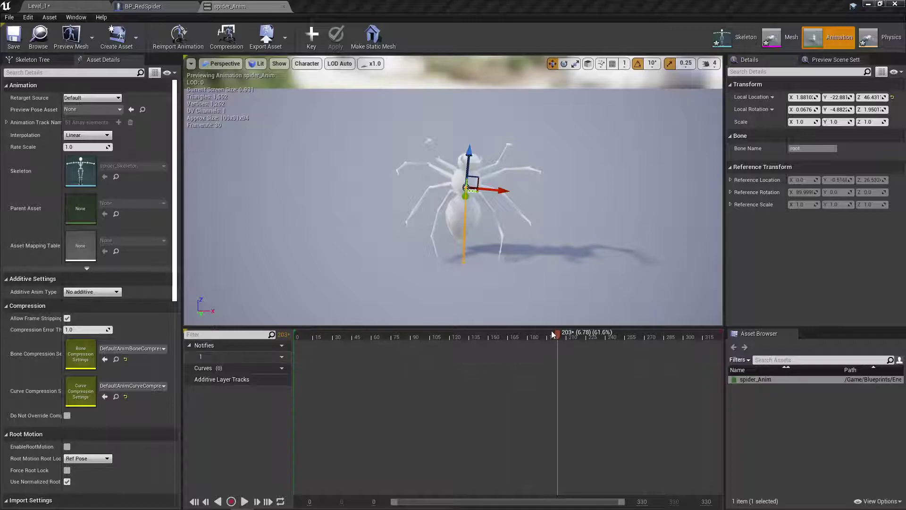
drag(554, 335, 352, 327)
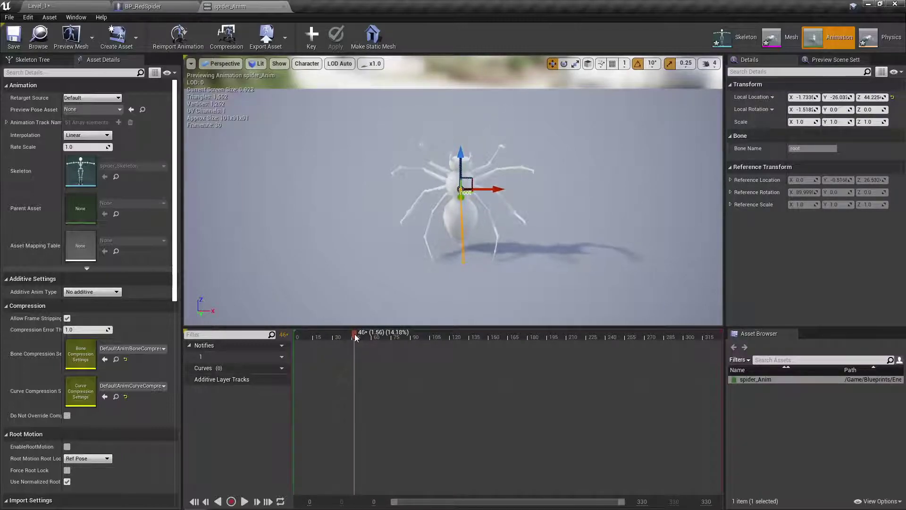
click(356, 336)
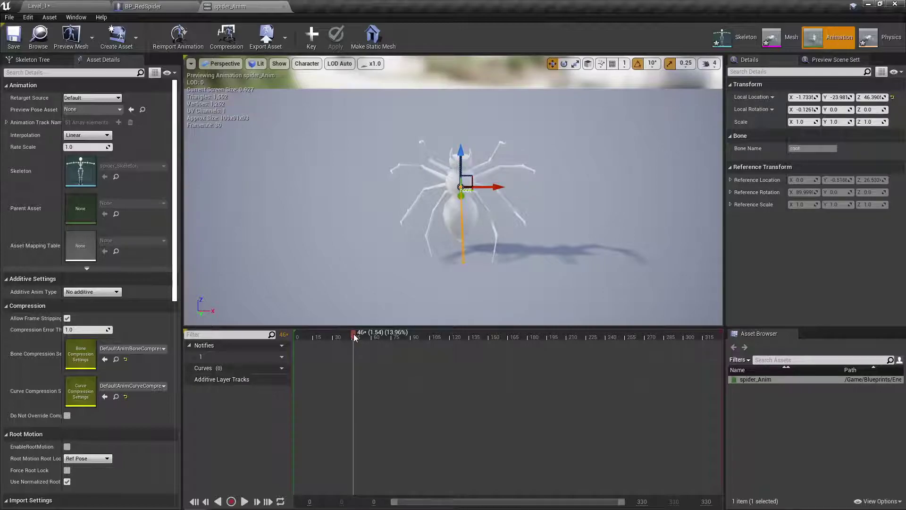
drag(356, 336, 355, 336)
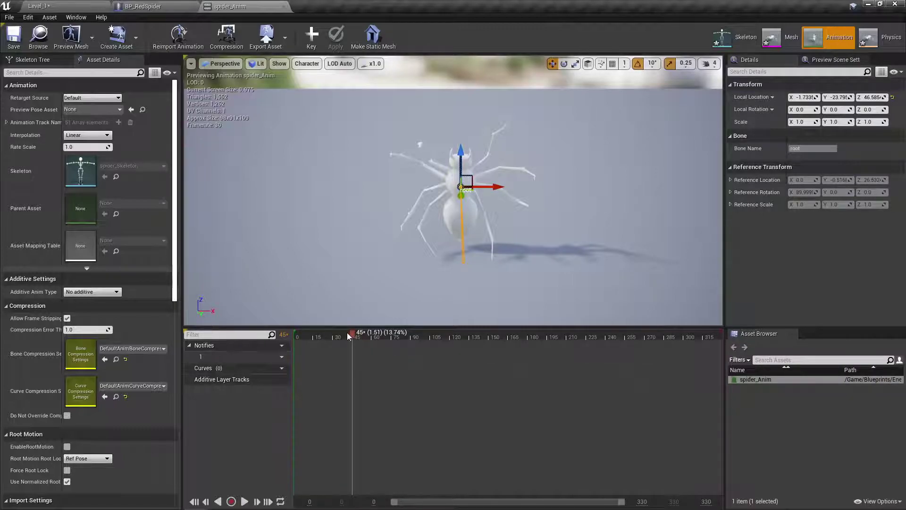
Trial-remove frames 46 to 331, then undo to restore the full sequence
right_click(355, 336)
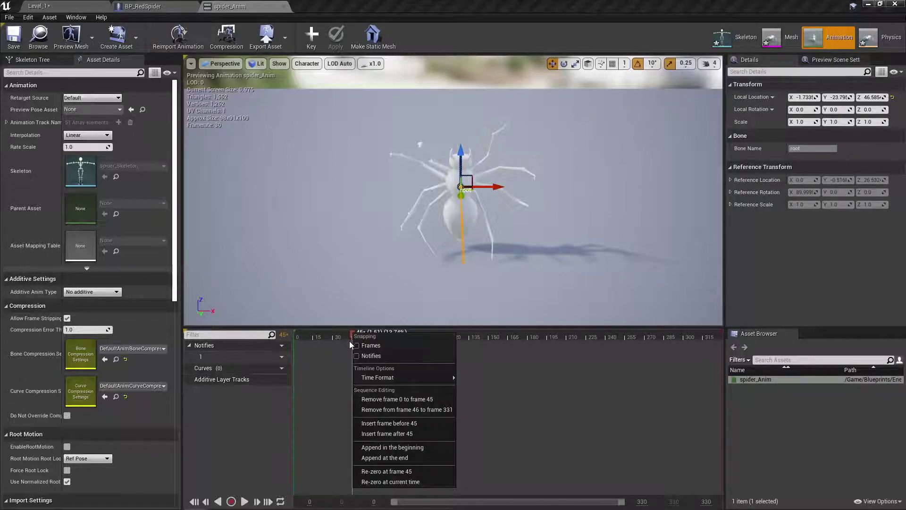
click(379, 408)
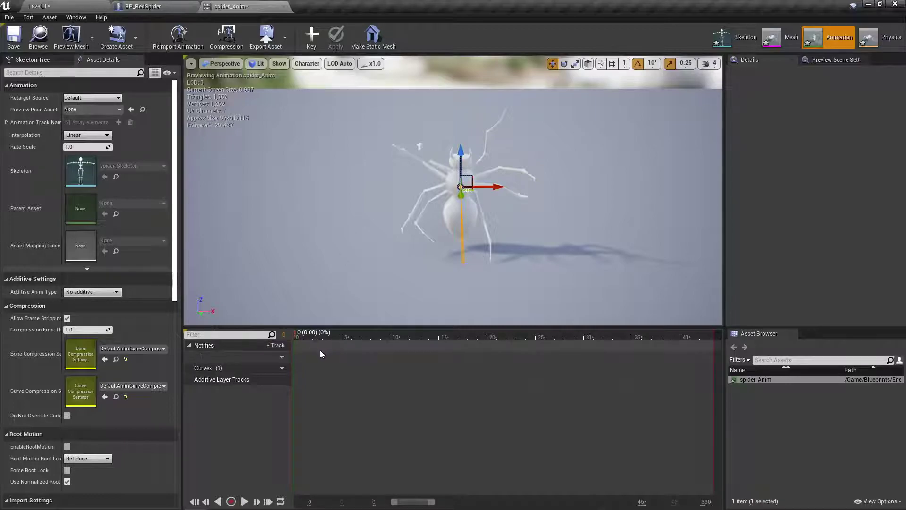
key(ctrl+z)
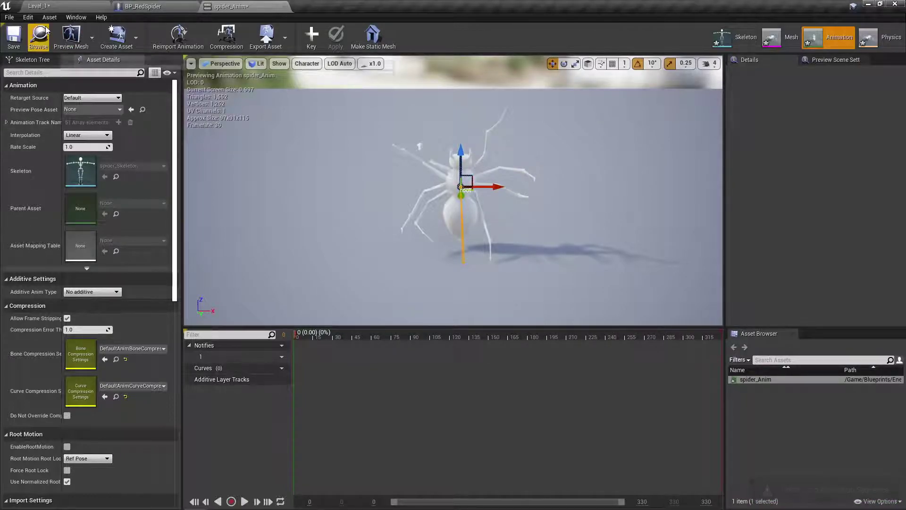
Save a copy of the animation as spider_Walk_Anim in /Game/Blueprints/Enemy/Spider
click(9, 18)
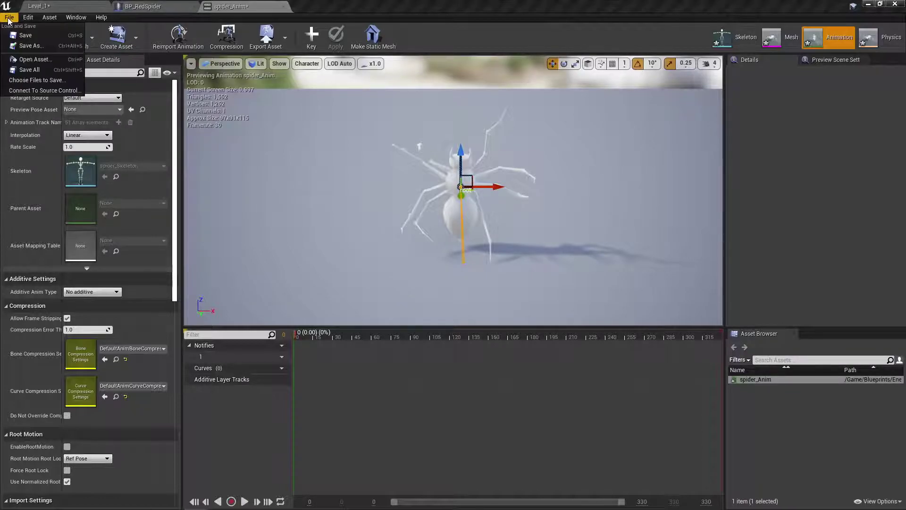
click(30, 46)
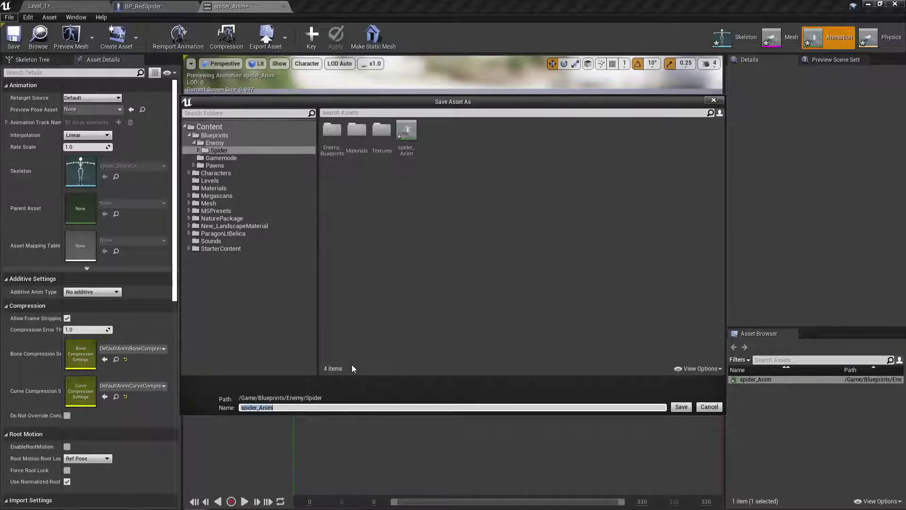
key(Home)
text(Walk_)
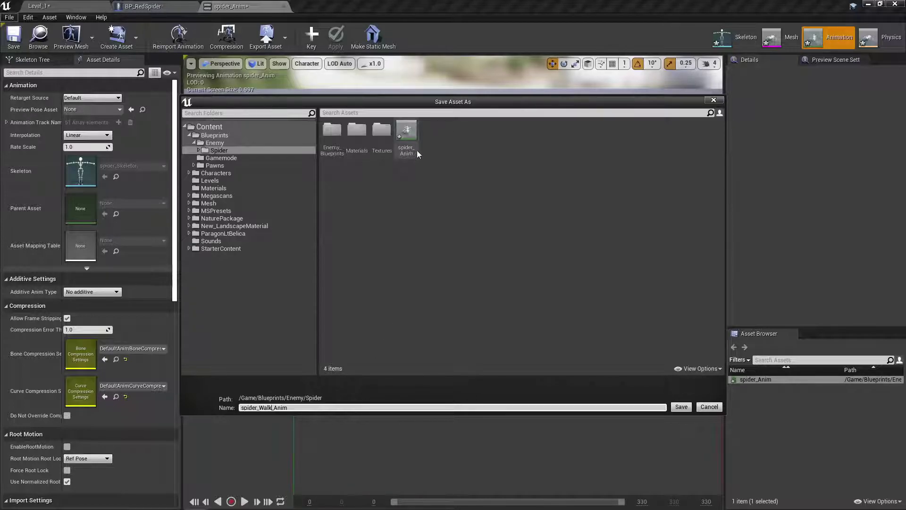
click(680, 408)
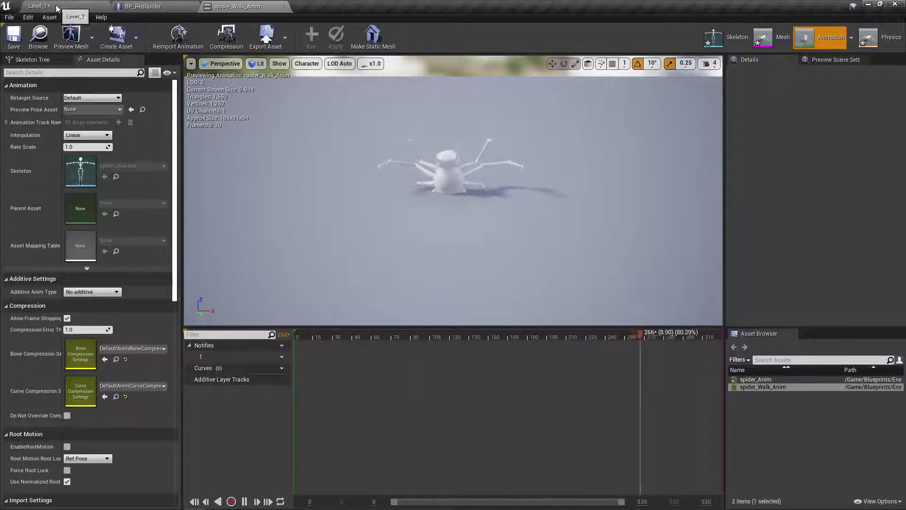
In spider_Walk_Anim, remove frames 46 to 331 so only the 0–45 walk frames remain
click(38, 6)
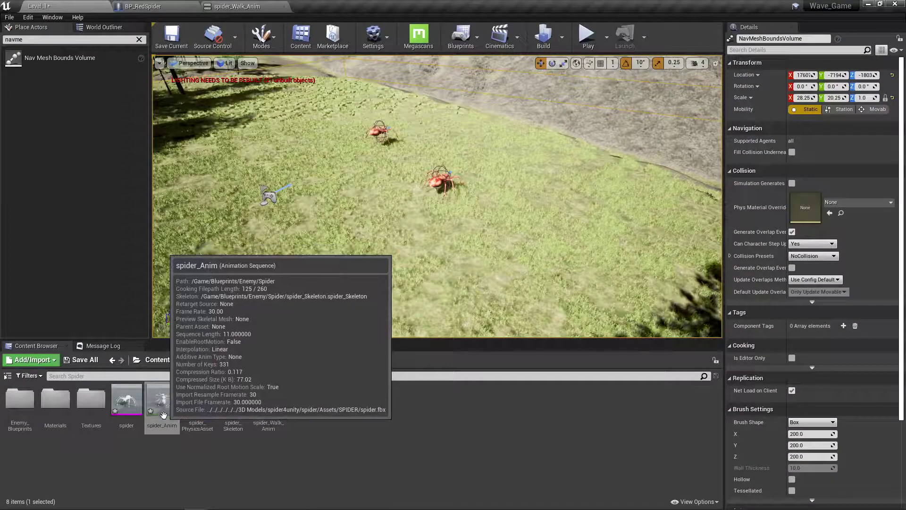
mouse_move(267, 414)
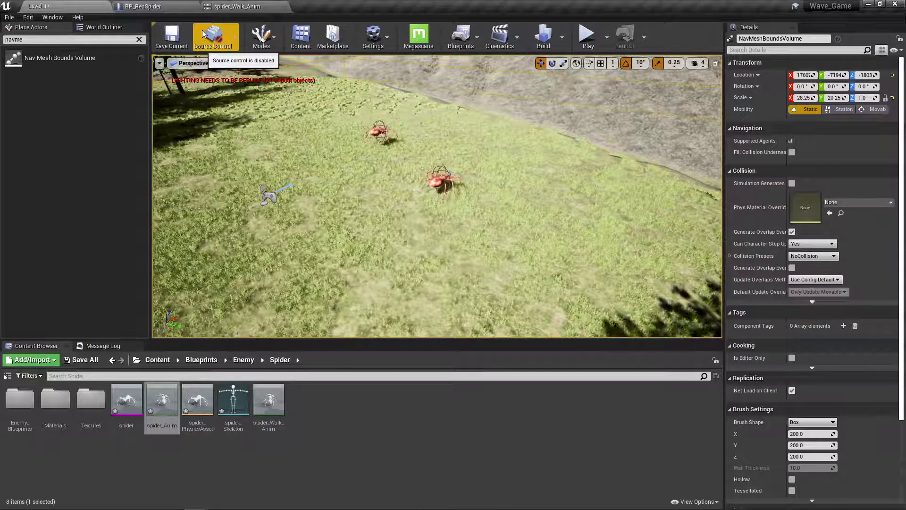
click(236, 6)
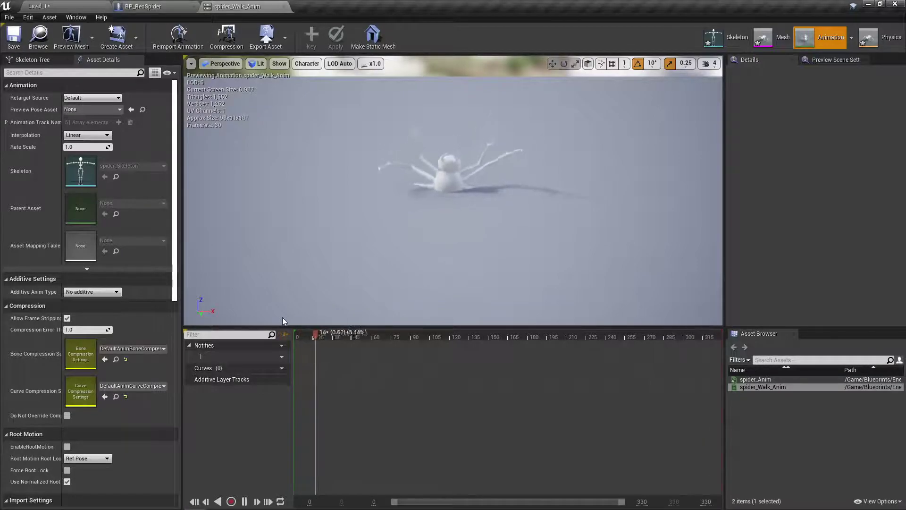
click(244, 501)
drag(376, 333, 354, 332)
right_click(354, 334)
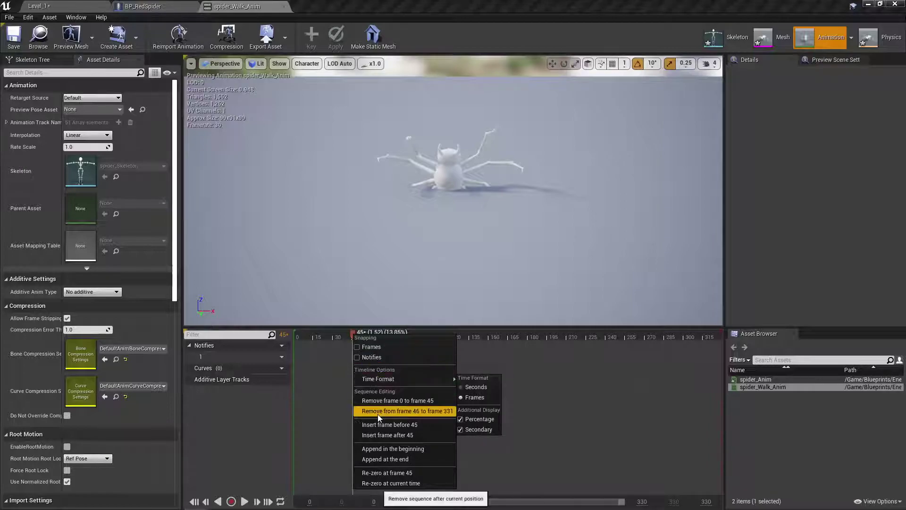
click(417, 411)
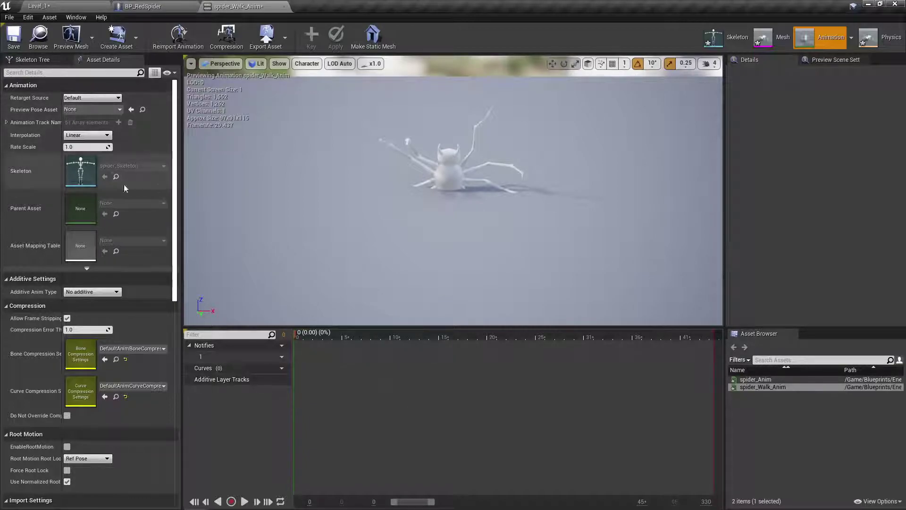
Preview the trimmed walk cycle and save spider_Walk_Anim
mouse_move(333, 501)
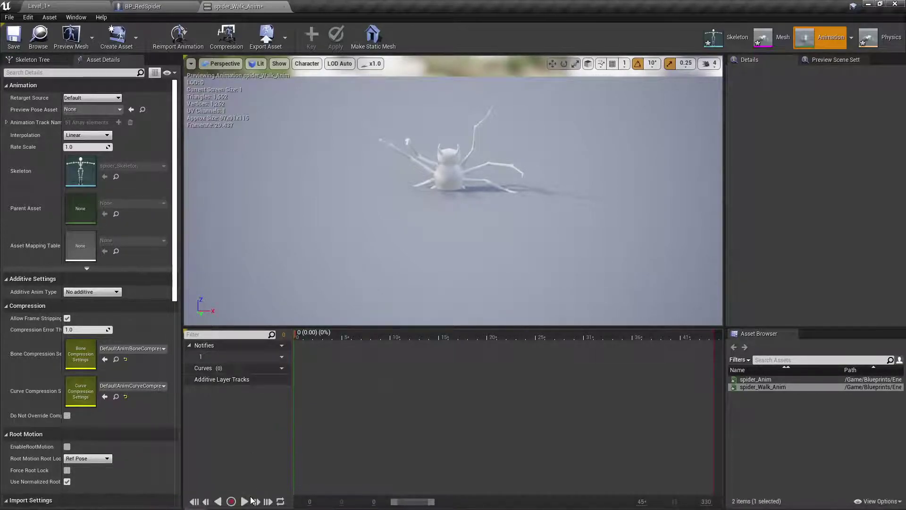
click(246, 501)
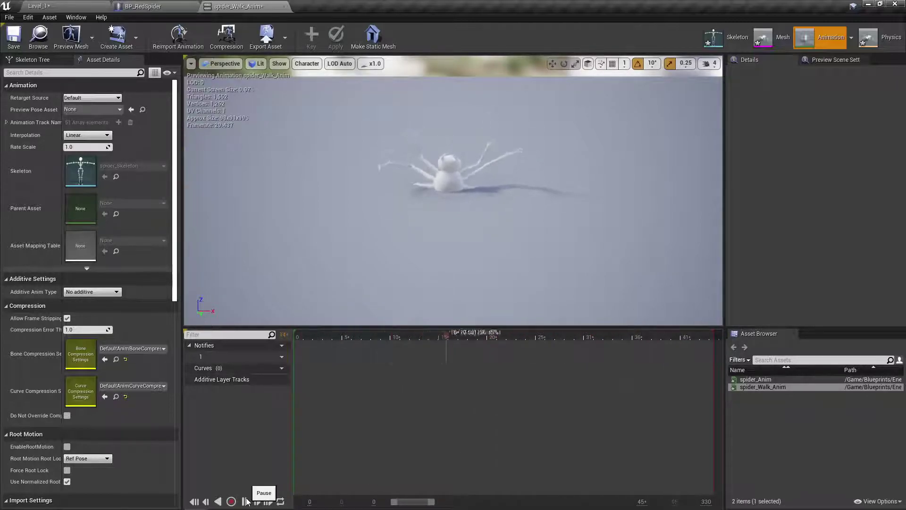
click(247, 501)
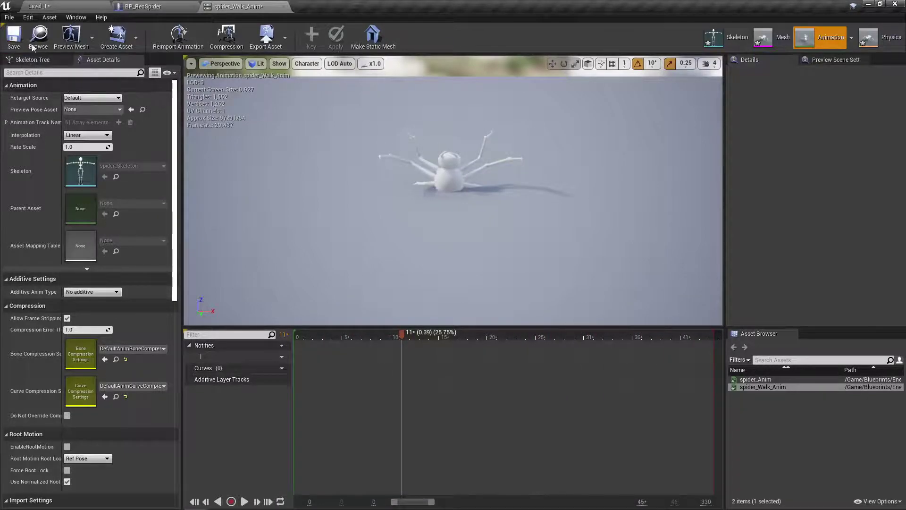
click(16, 37)
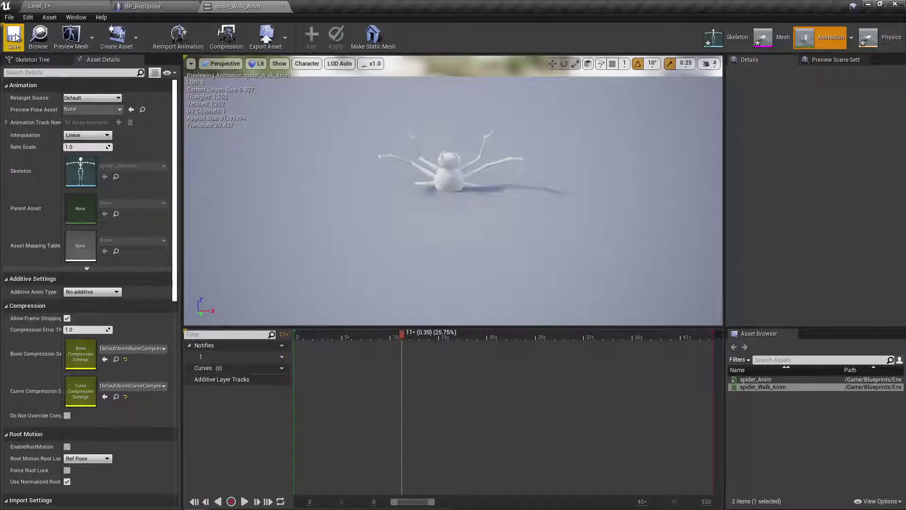
Reopen the full spider_Anim and save a copy named spider_Attack1_Anim in /Game/Blueprints/Enemy/Spider
click(284, 6)
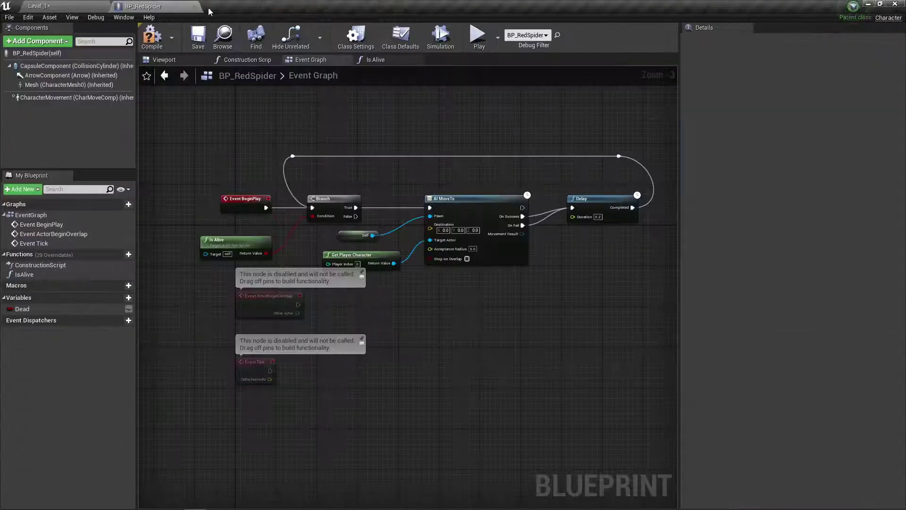
click(69, 10)
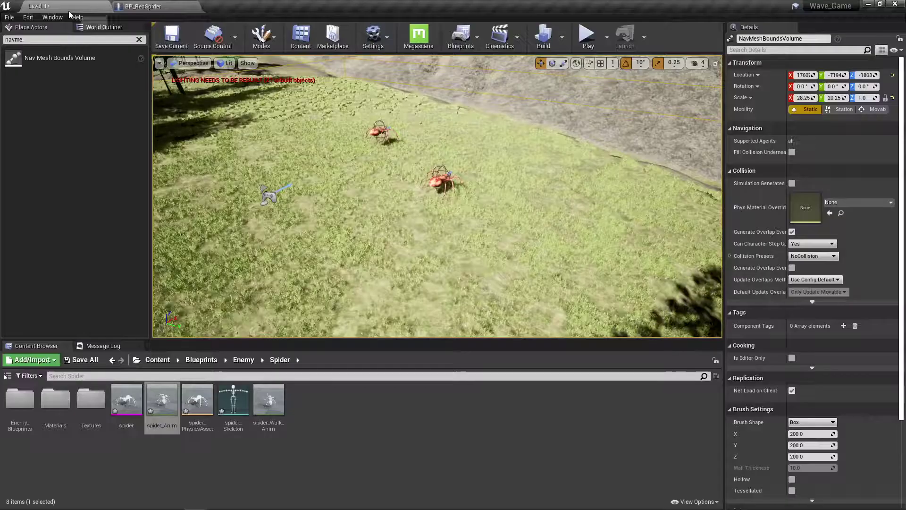
double_click(160, 405)
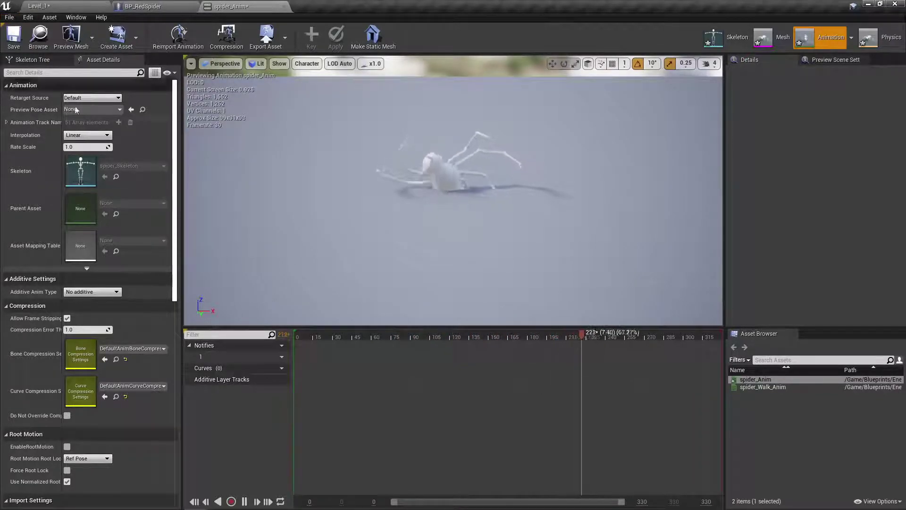
click(244, 501)
click(9, 17)
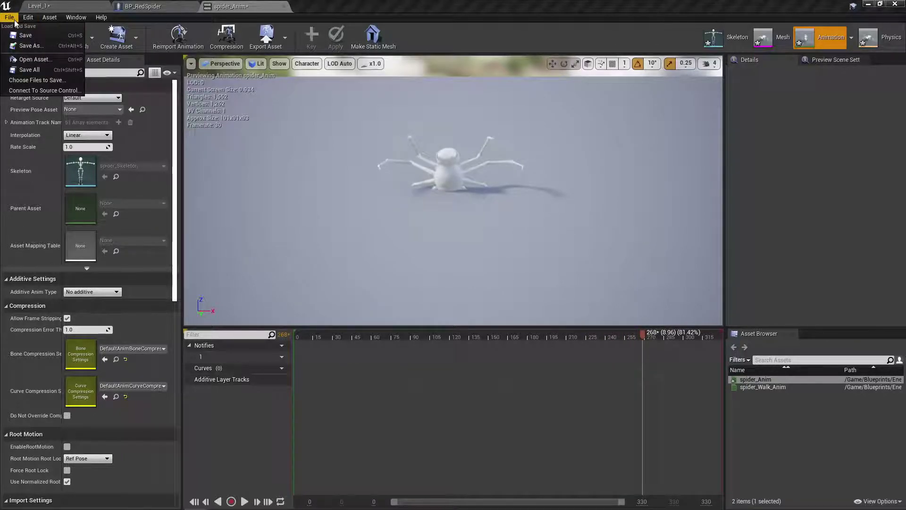
click(20, 46)
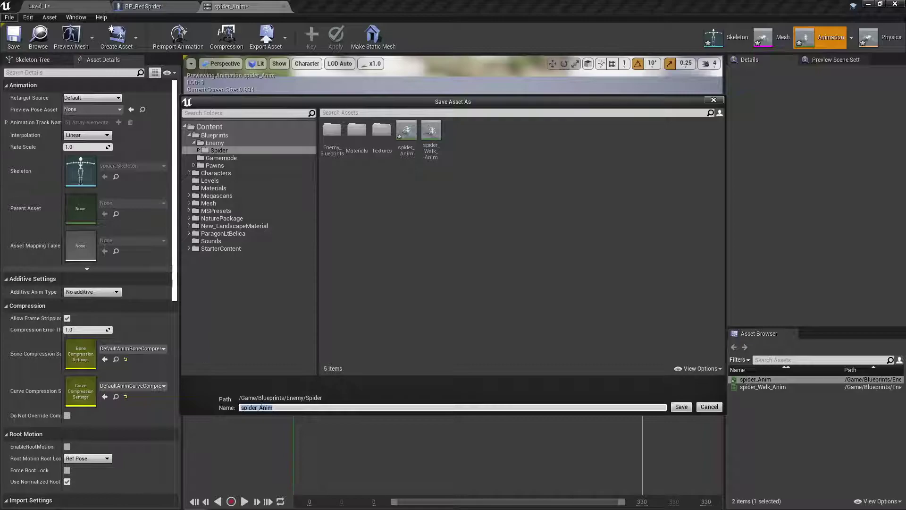
click(258, 407)
text(_Attack1_A)
key(Return)
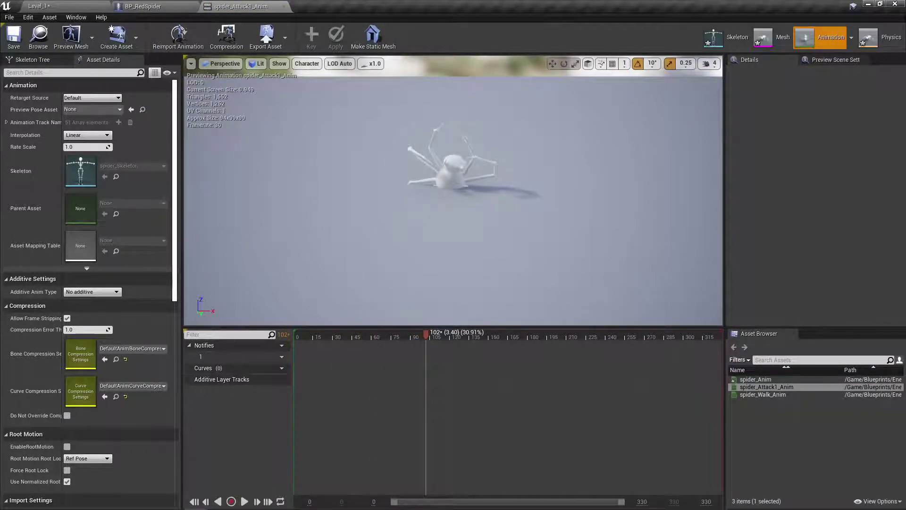
key(alt+Tab)
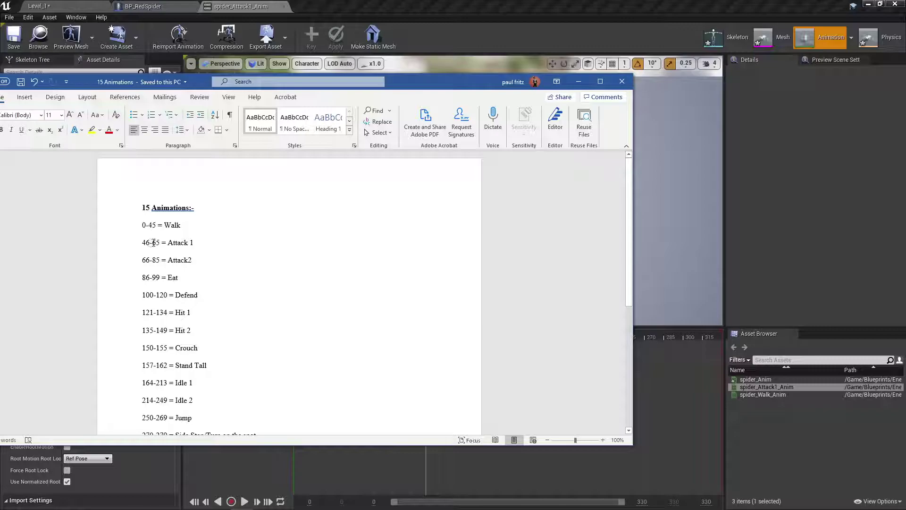
key(super+Down)
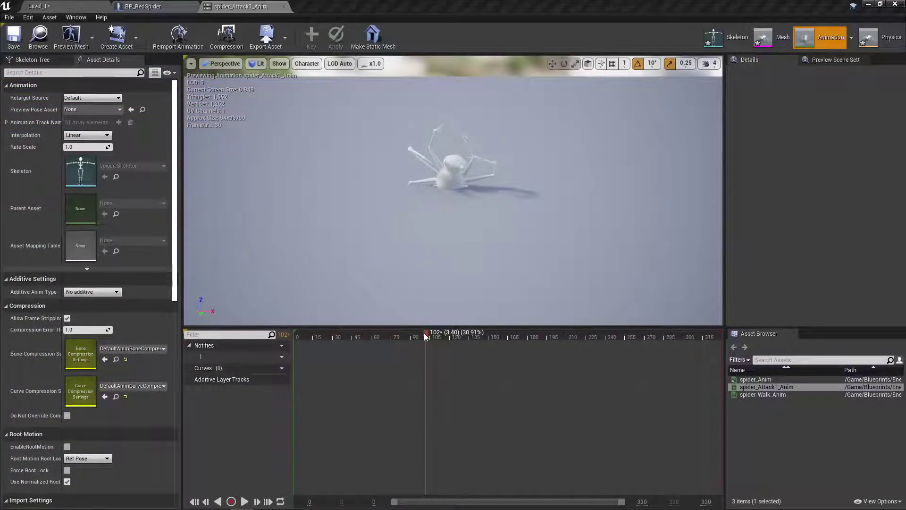
drag(424, 333, 355, 334)
right_click(355, 335)
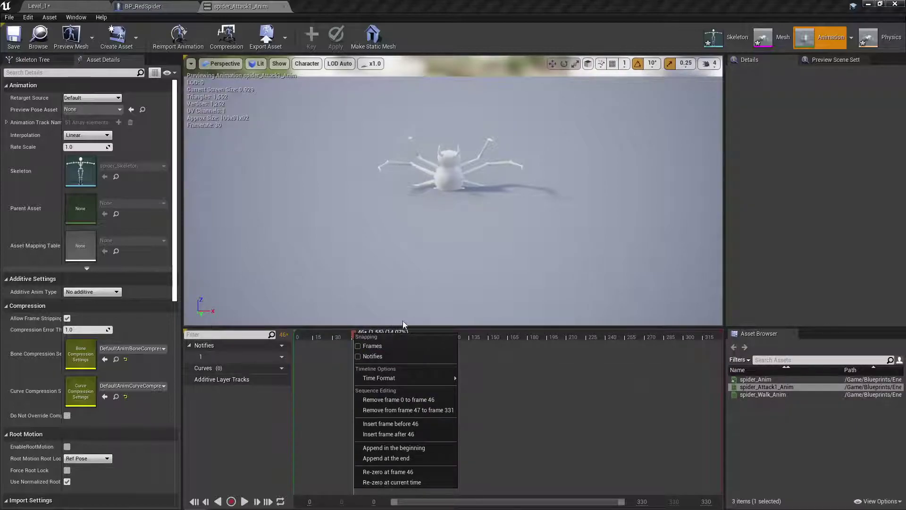
click(797, 270)
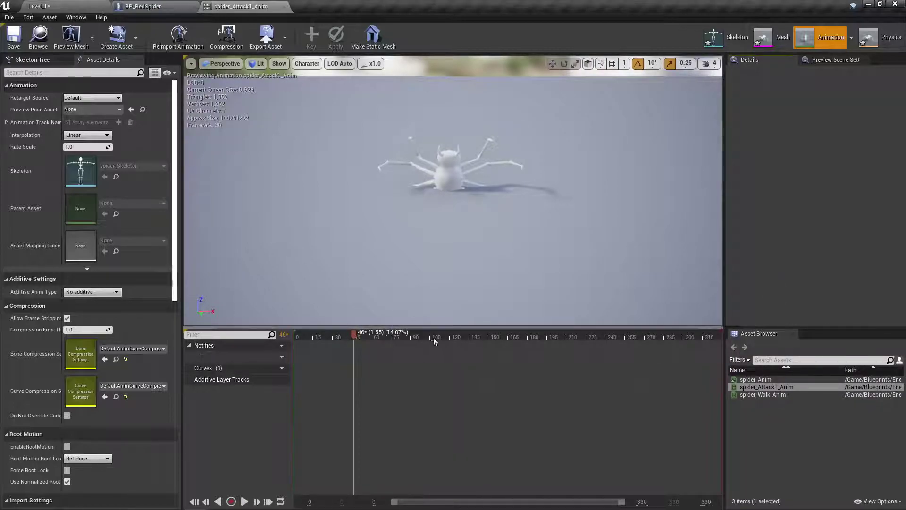
drag(349, 332, 353, 332)
right_click(354, 334)
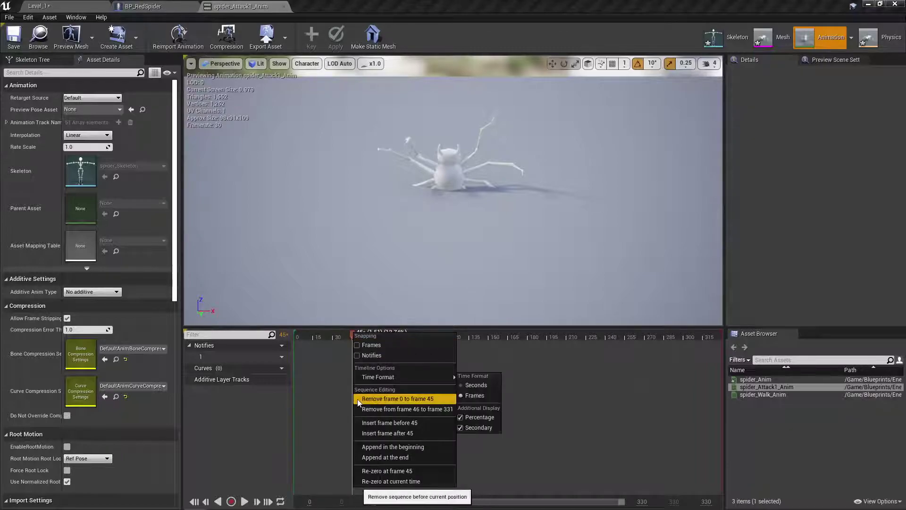
click(406, 398)
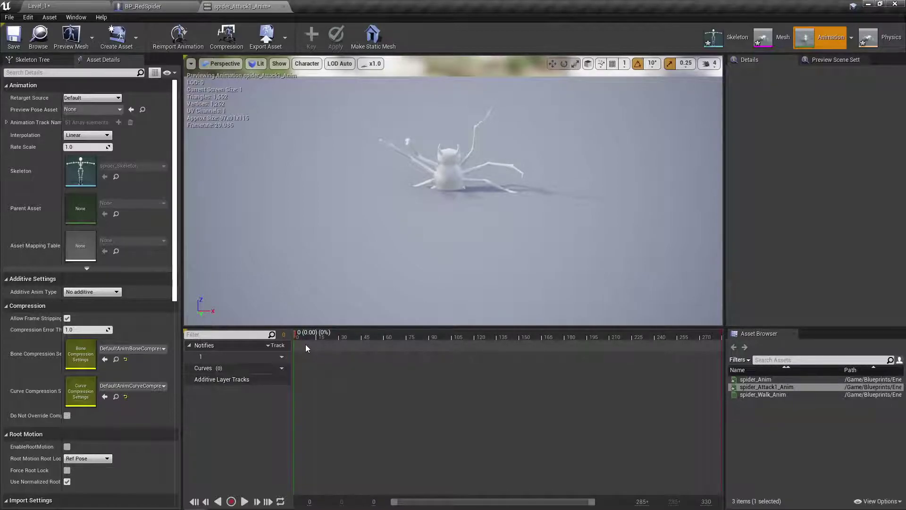
key(ctrl+z)
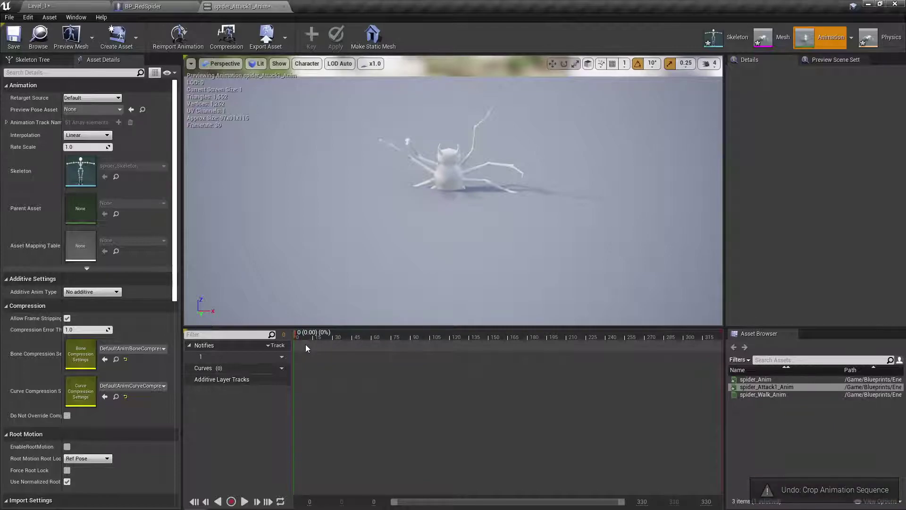
drag(299, 333, 353, 335)
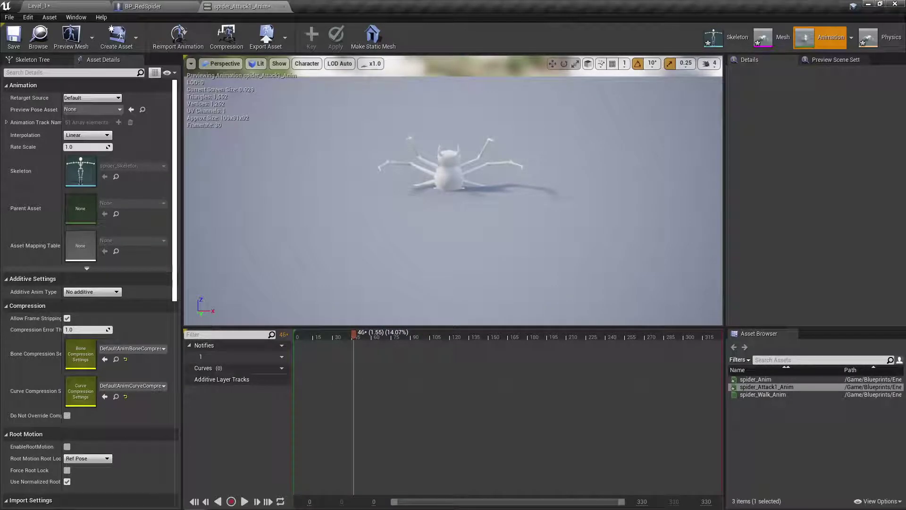
key(alt+Tab)
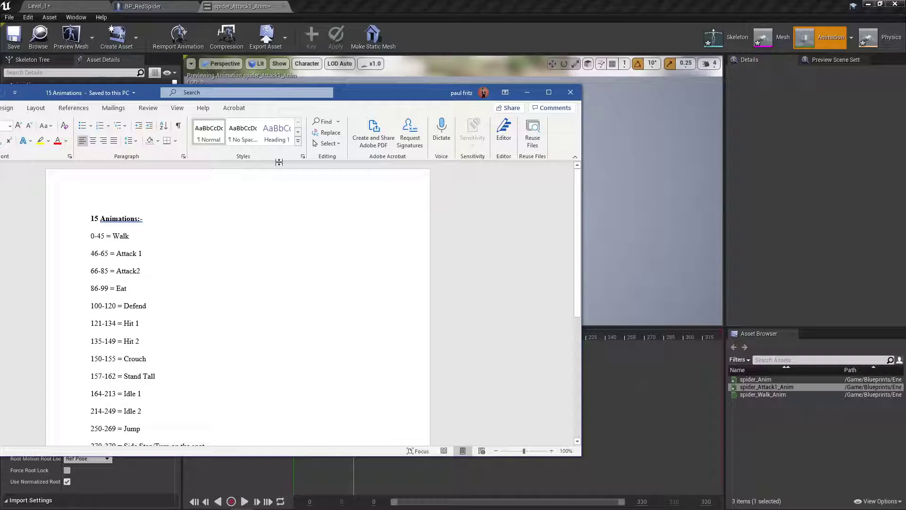
click(526, 92)
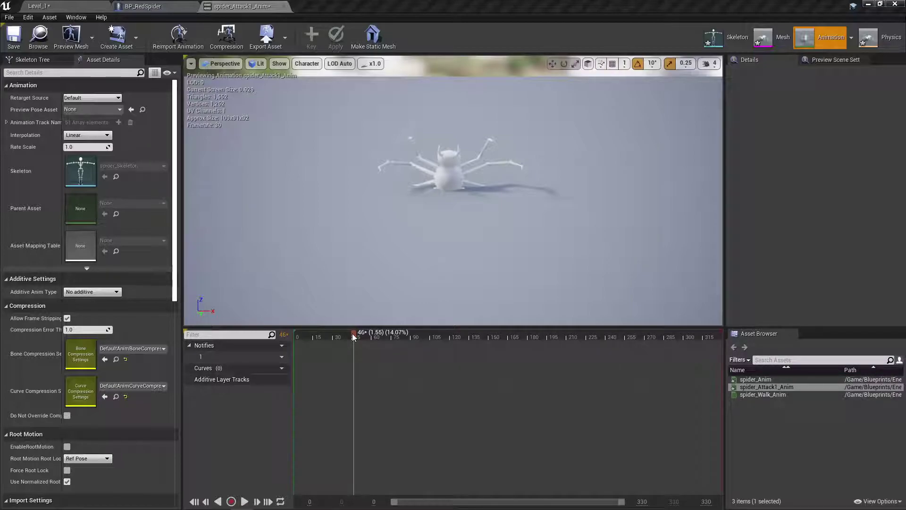
Remove frames 66 to 331 from spider_Attack1_Anim
drag(352, 334, 379, 333)
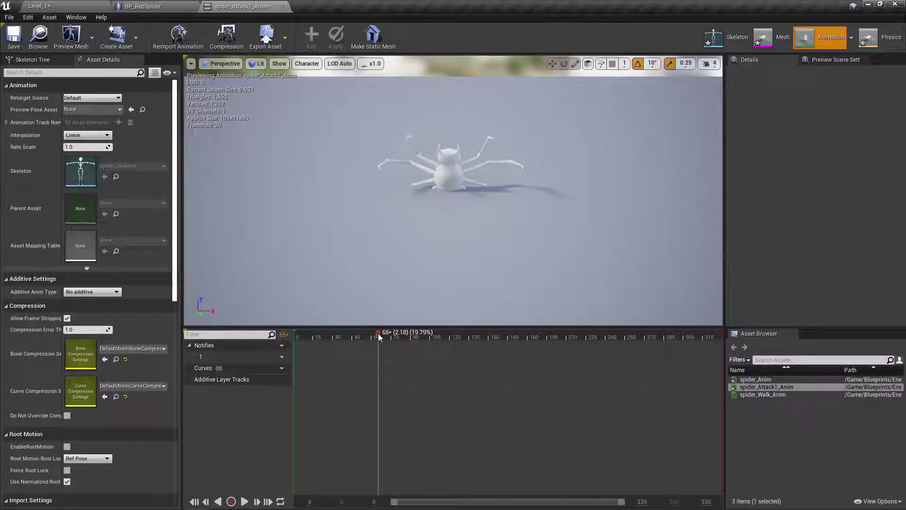
right_click(378, 333)
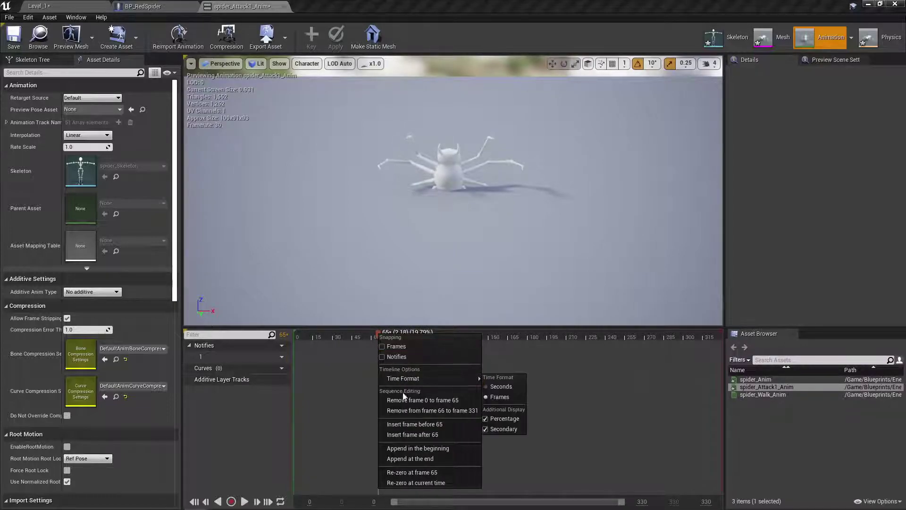
click(409, 411)
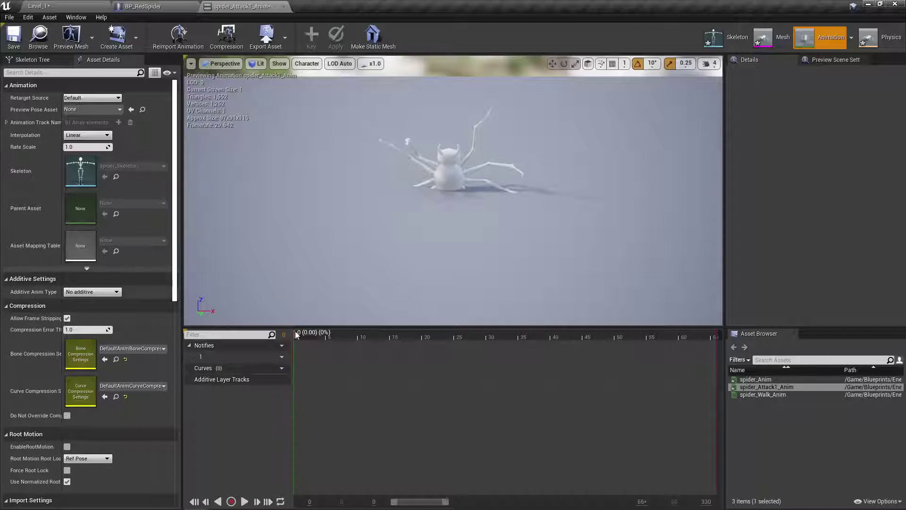
drag(295, 331, 349, 332)
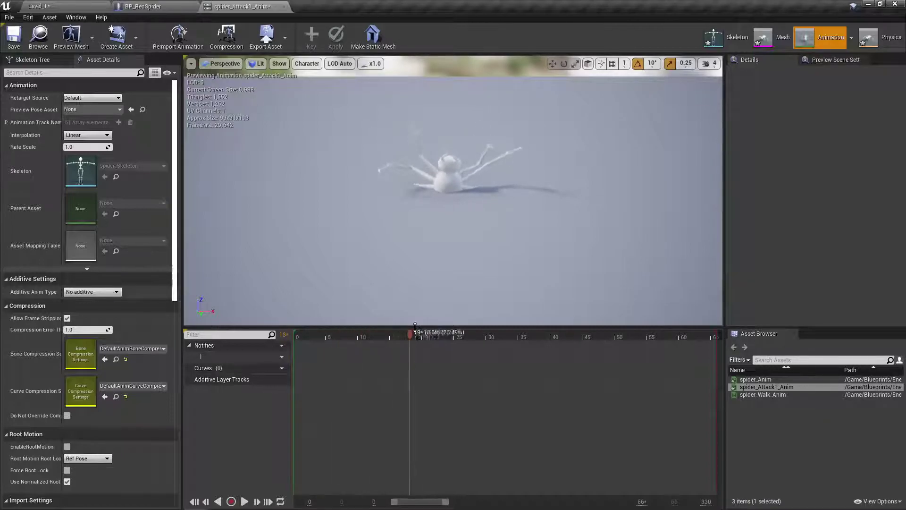
Remove frames 0 to 45, leaving the 21-frame Attack 1 clip, and preview it
drag(417, 326, 585, 313)
right_click(586, 334)
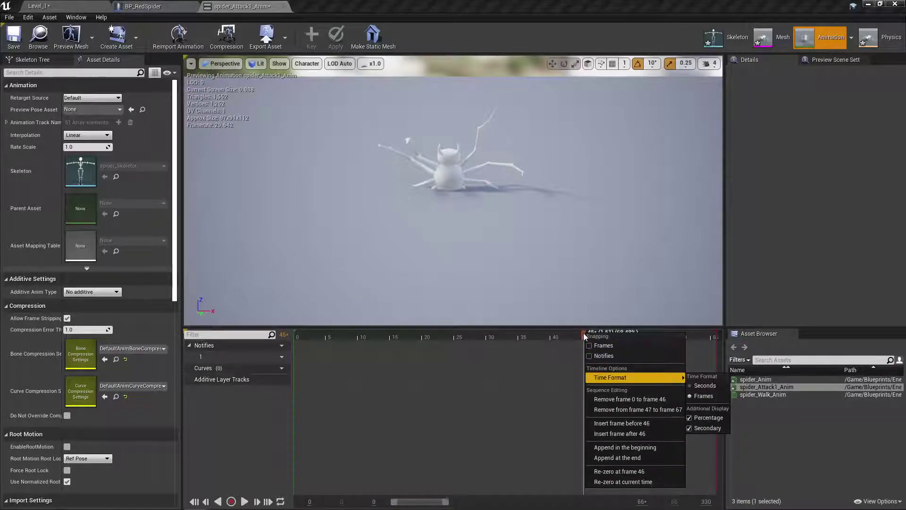
click(584, 339)
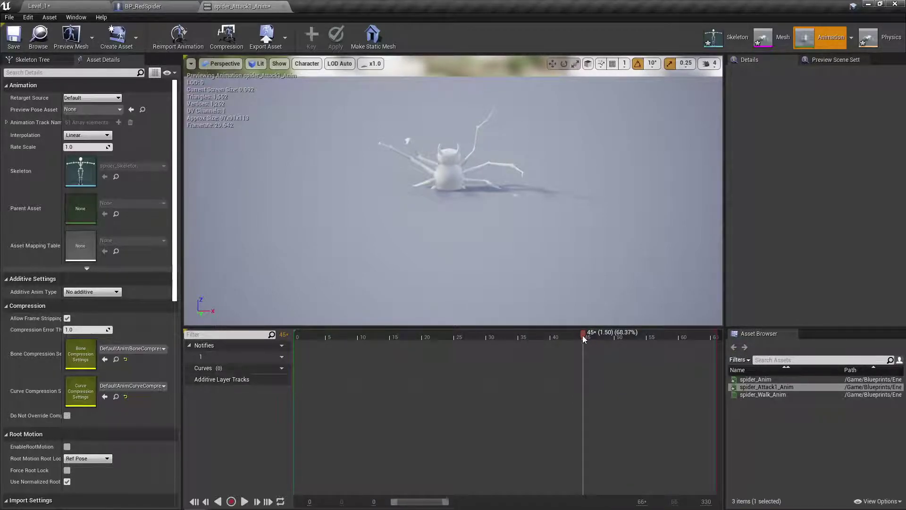
right_click(583, 335)
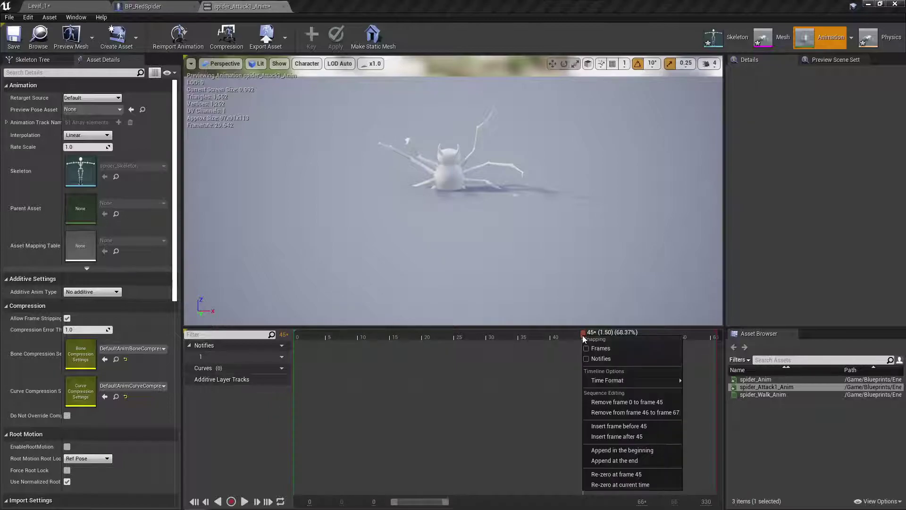
click(641, 401)
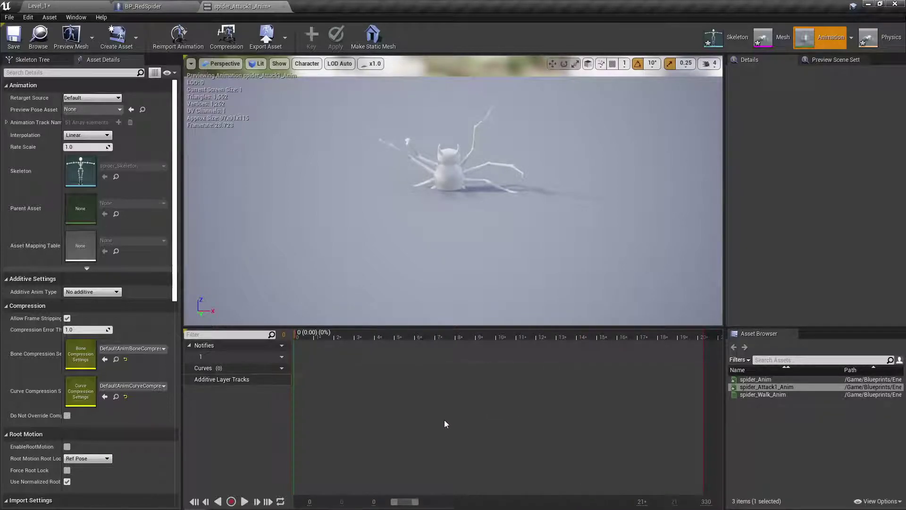
click(245, 501)
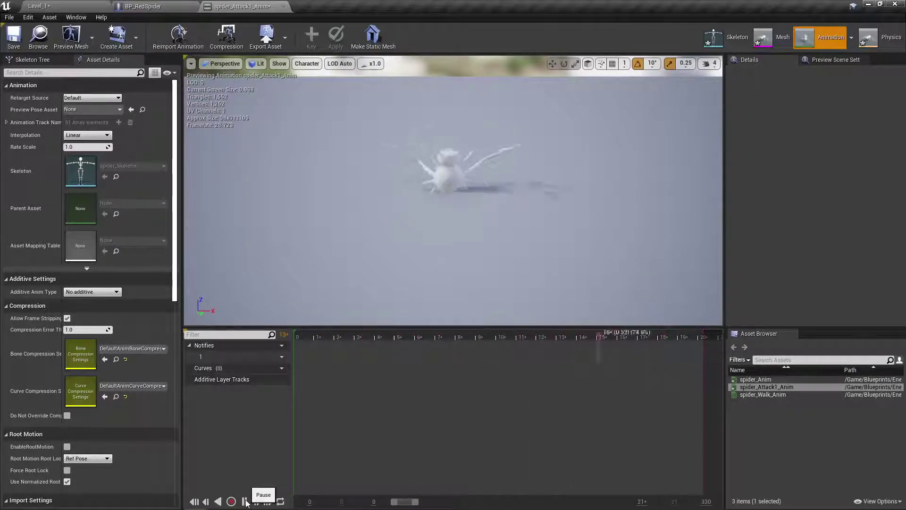
click(246, 501)
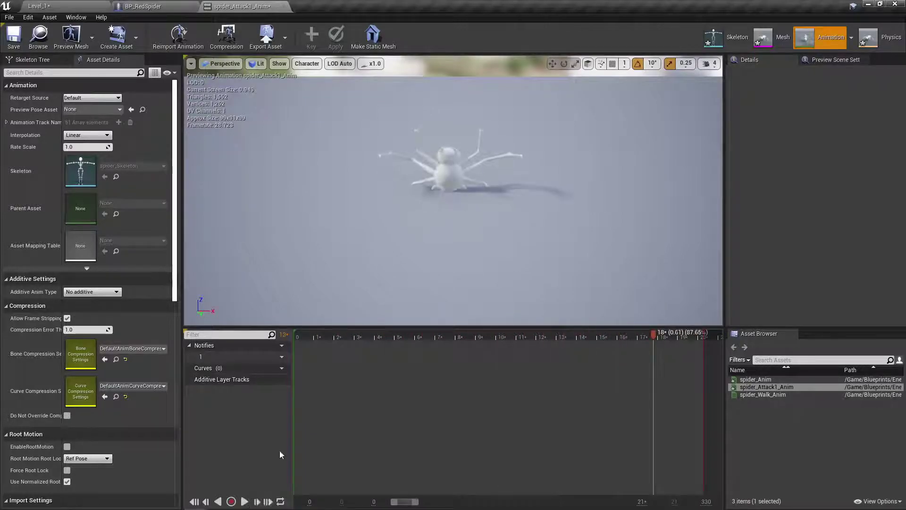
Save the 21-frame spider_Attack1_Anim and check the frame-range notes before hiding them
click(17, 35)
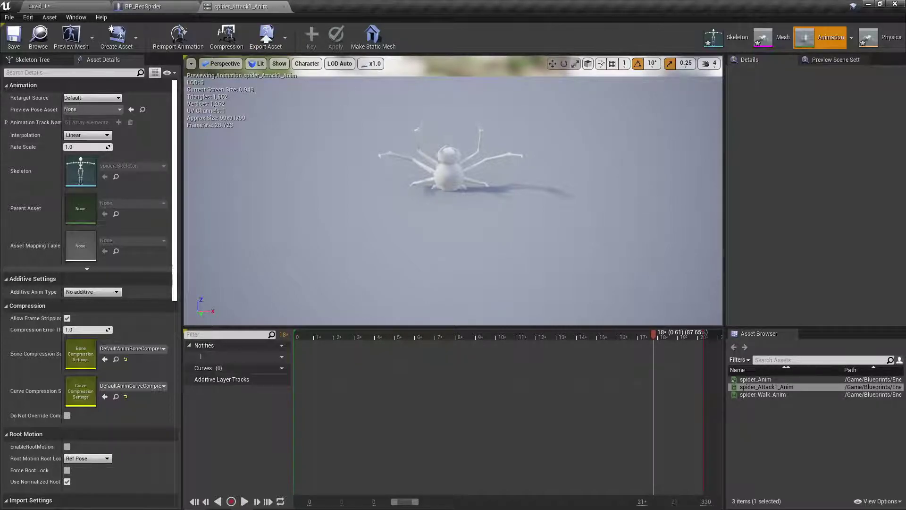
key(alt+Tab)
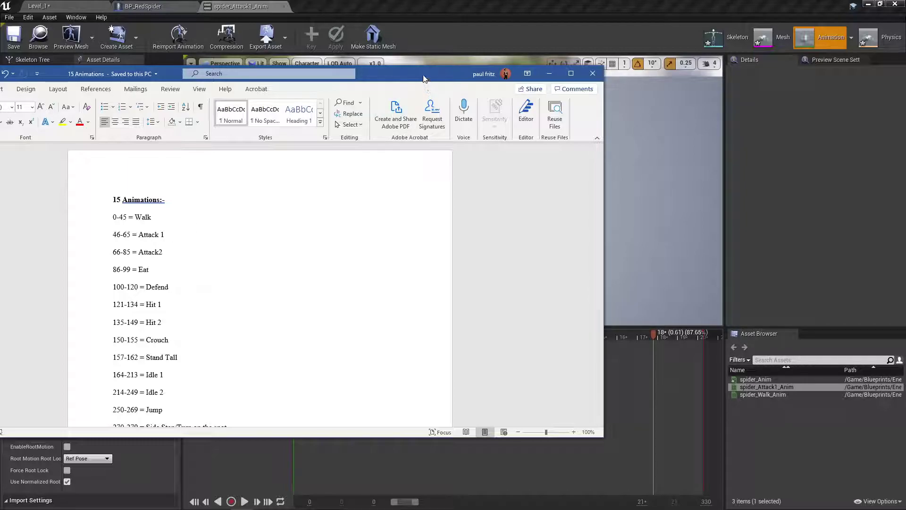
drag(423, 78, 383, 81)
click(505, 77)
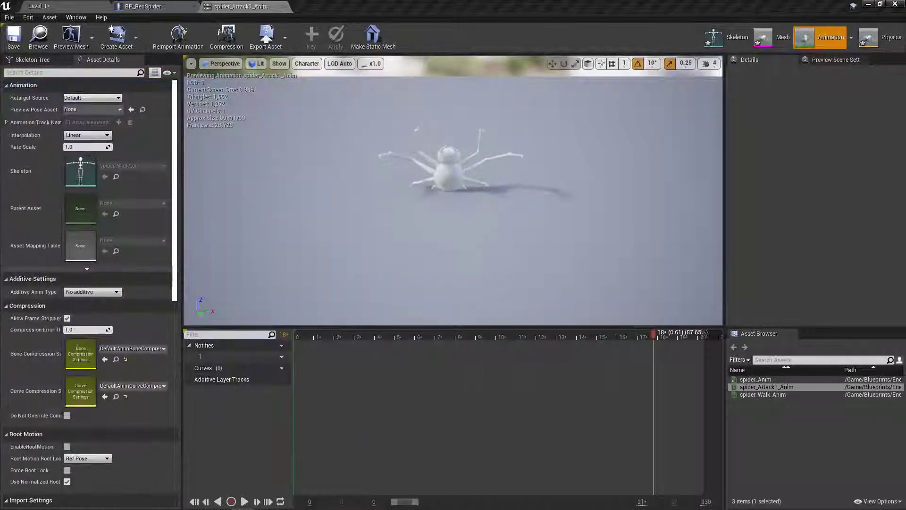
Reopen the full spider_Anim and save a copy named spider_Attack2_Anim in the Spider folder
click(283, 7)
click(42, 6)
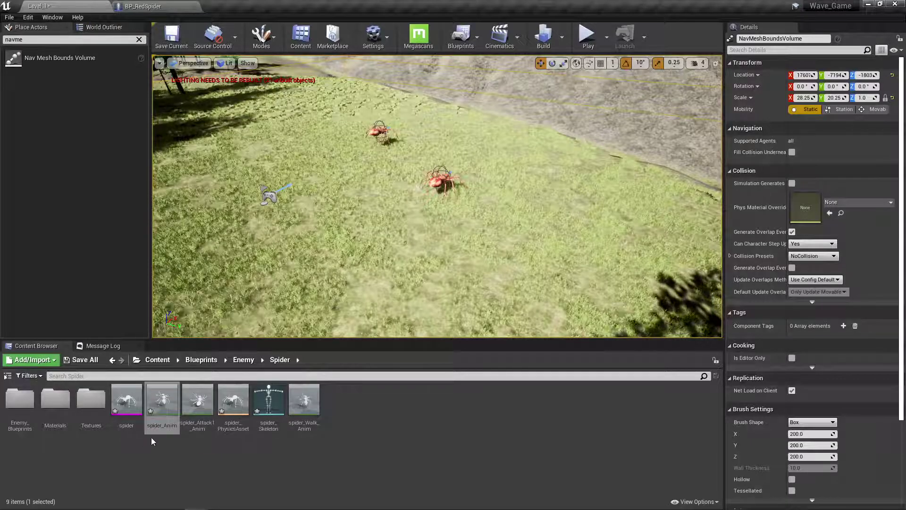
double_click(162, 400)
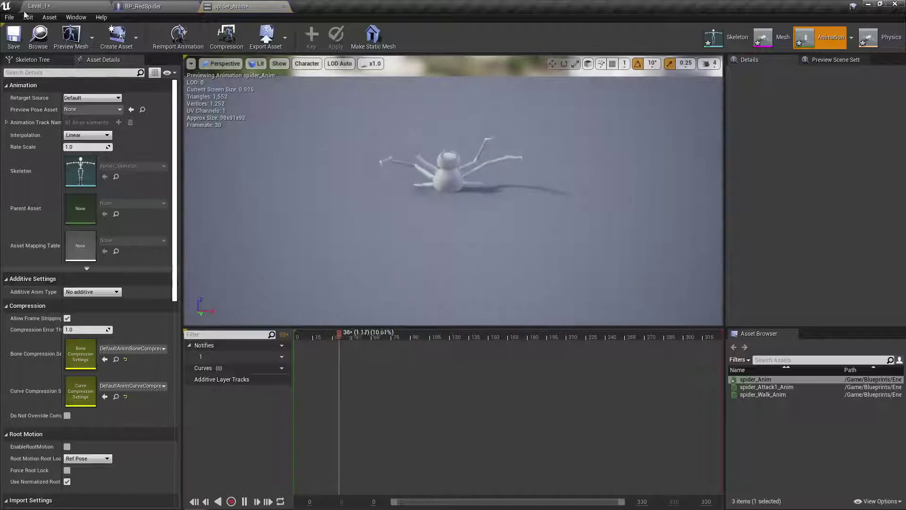
click(9, 17)
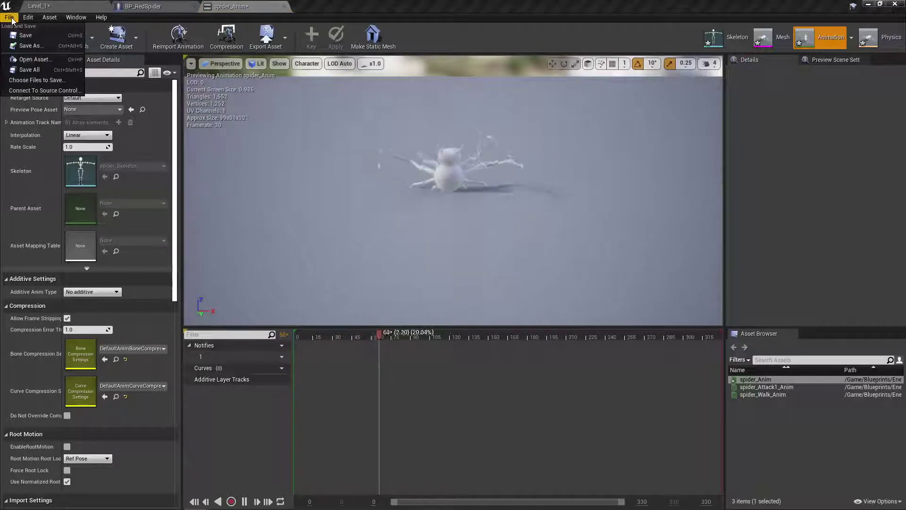
click(30, 46)
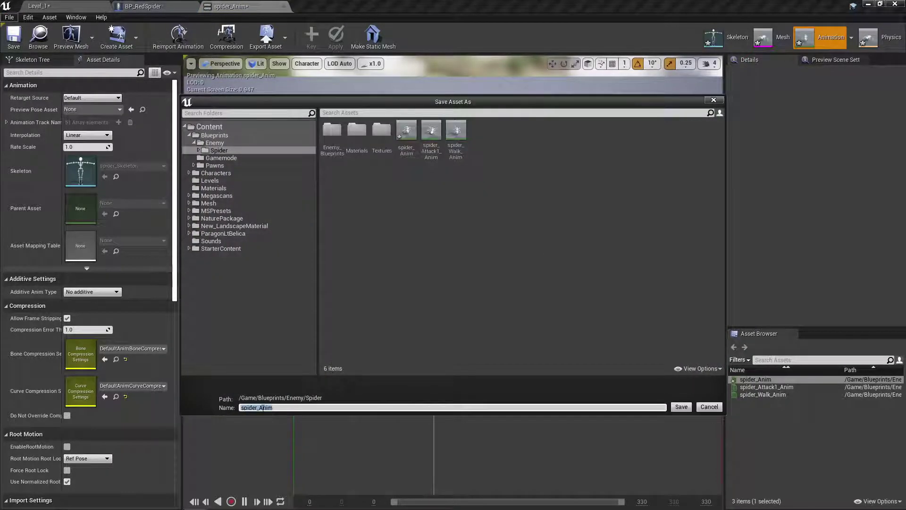
click(258, 407)
text(Attack2_A)
key(Return)
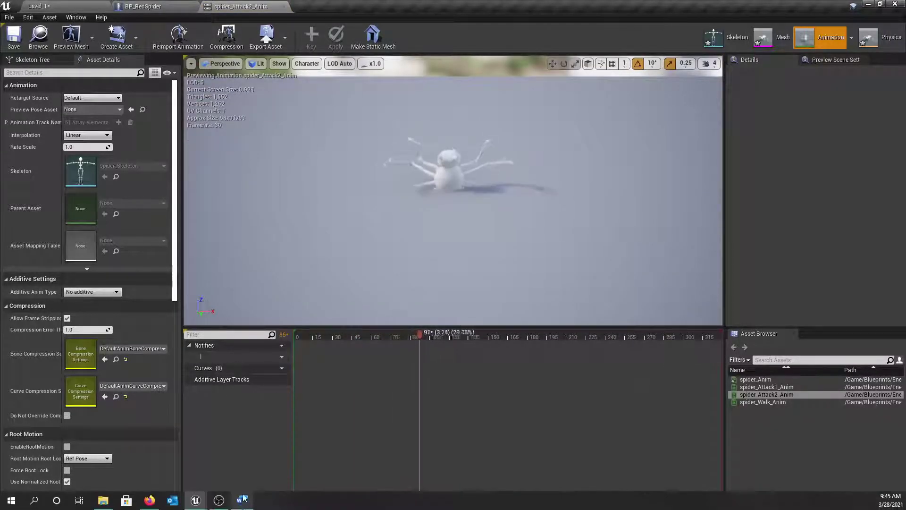
Remove frames 86 to 331 from spider_Attack2_Anim
click(245, 496)
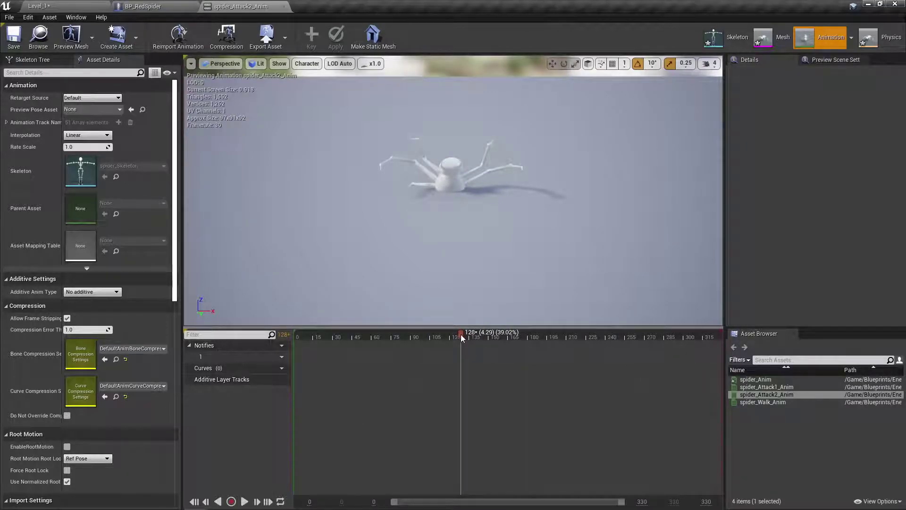
drag(460, 334, 405, 334)
right_click(405, 334)
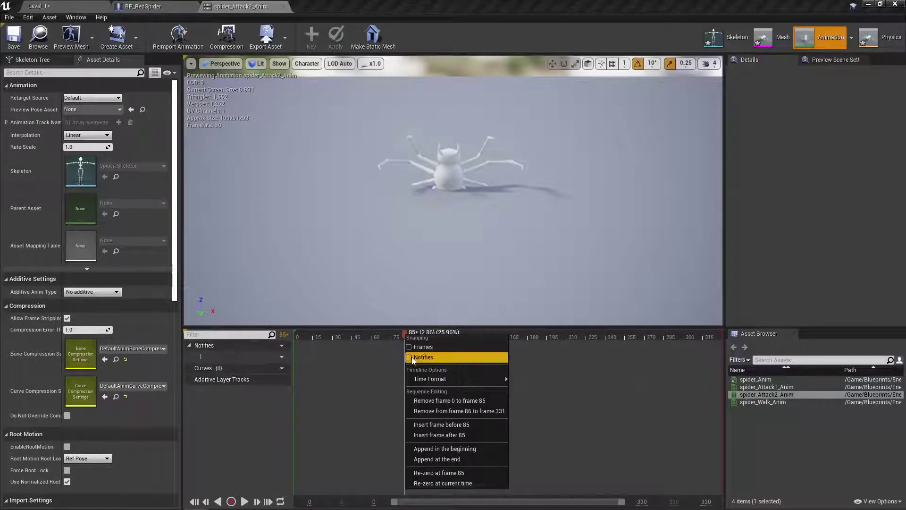
click(404, 335)
drag(403, 335, 406, 338)
right_click(407, 338)
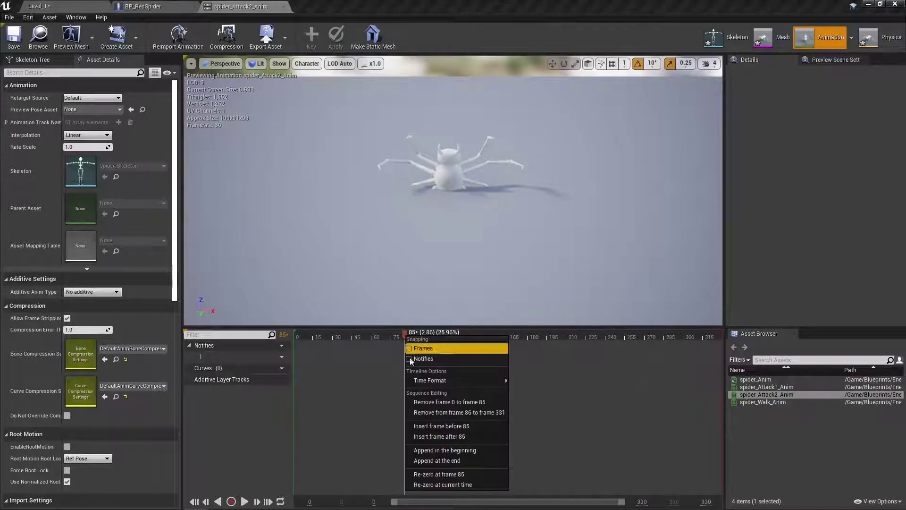
click(473, 412)
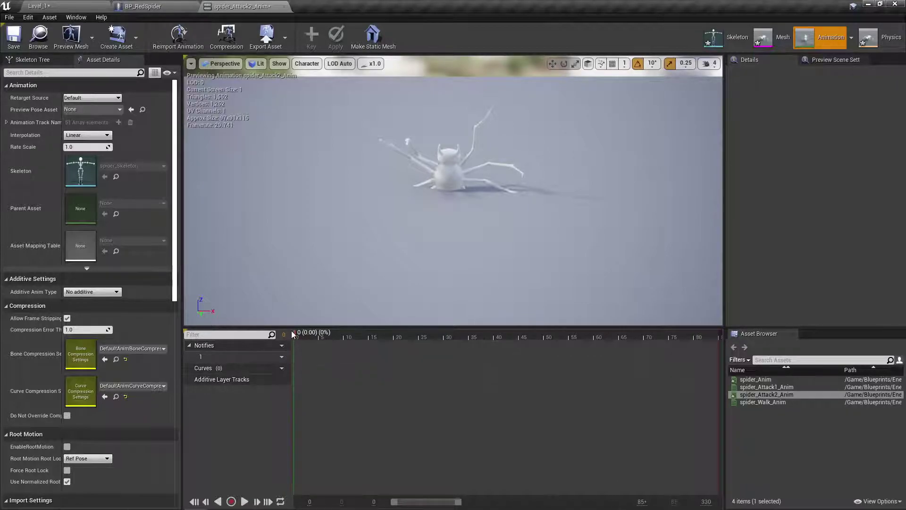
Remove frames 0 to 65, leaving only the Attack 2 stretch
drag(294, 333, 619, 336)
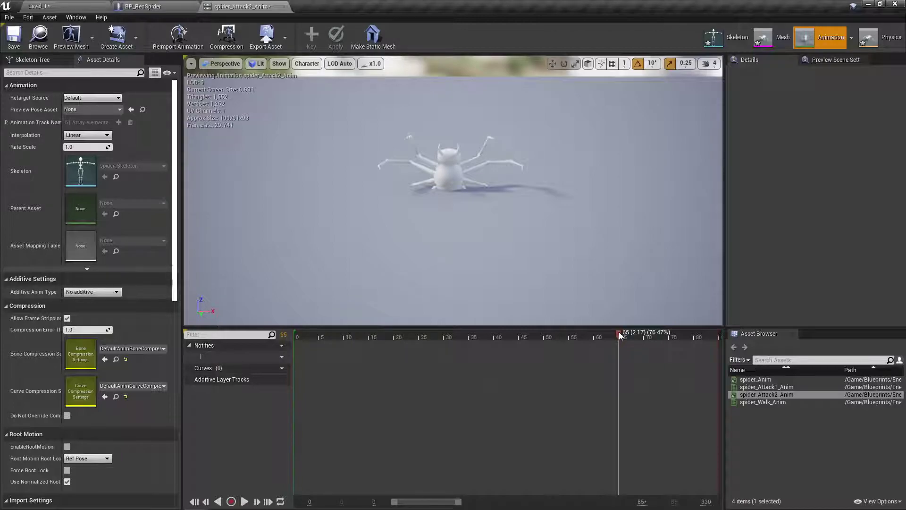
right_click(620, 335)
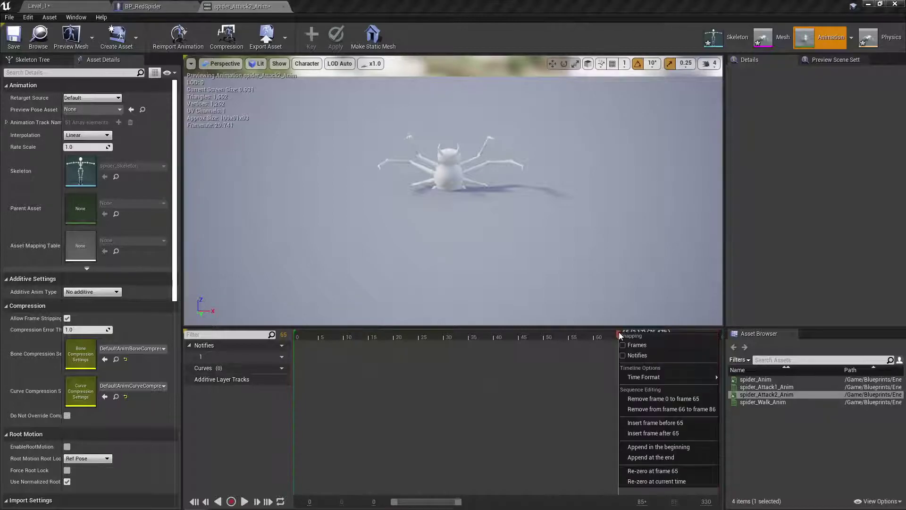
click(654, 398)
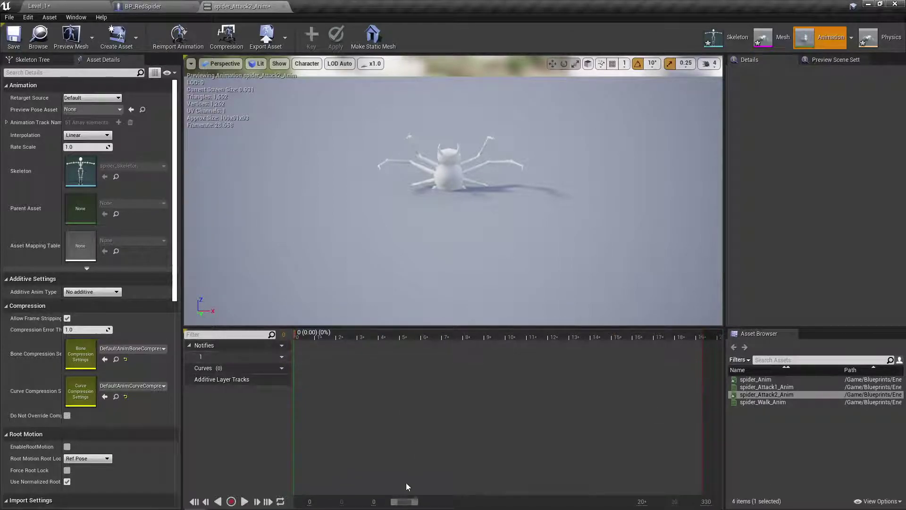
Preview the trimmed spider_Attack2_Anim and save it
click(244, 501)
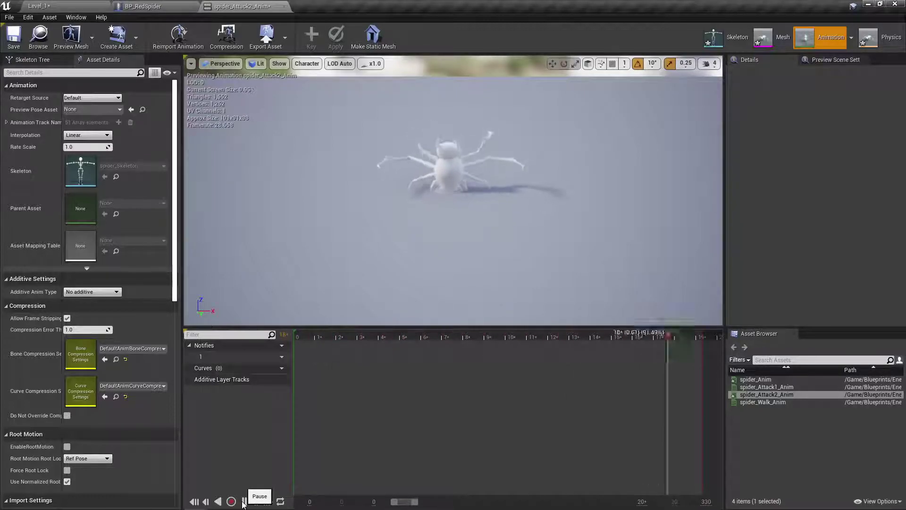
click(243, 501)
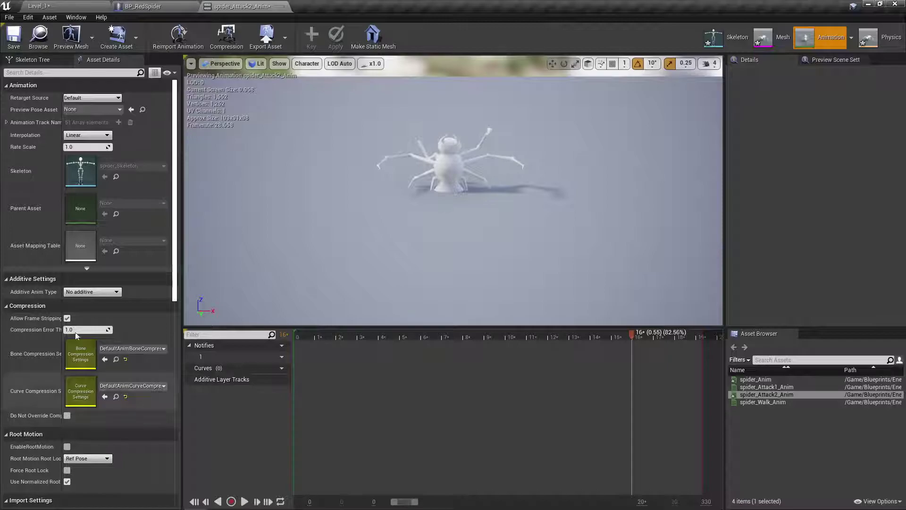
click(67, 318)
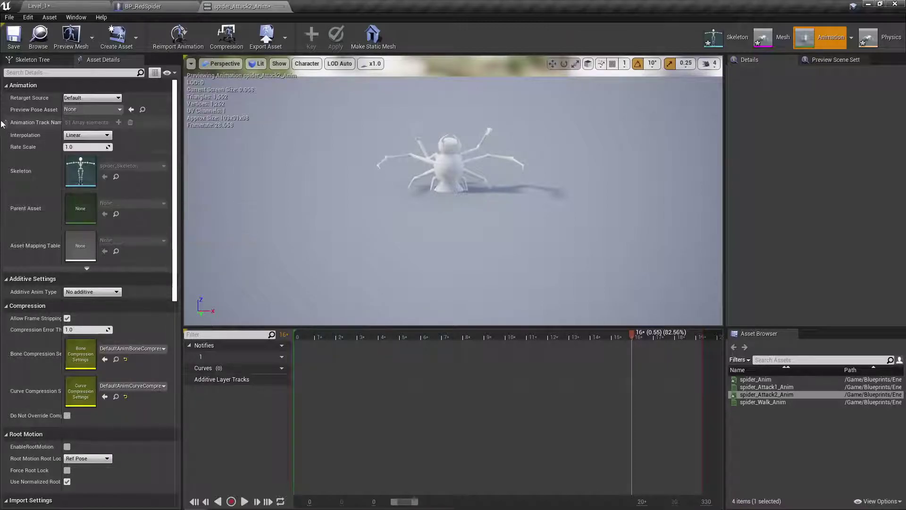
click(12, 36)
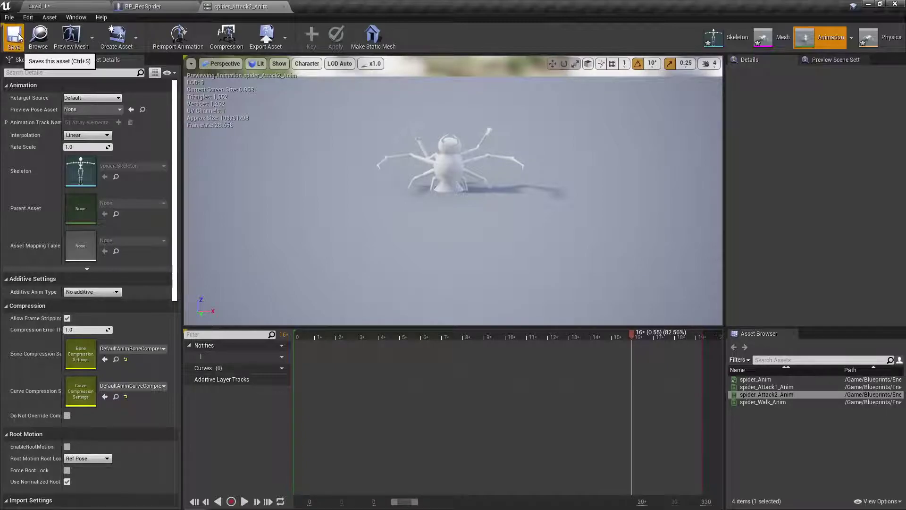
click(9, 17)
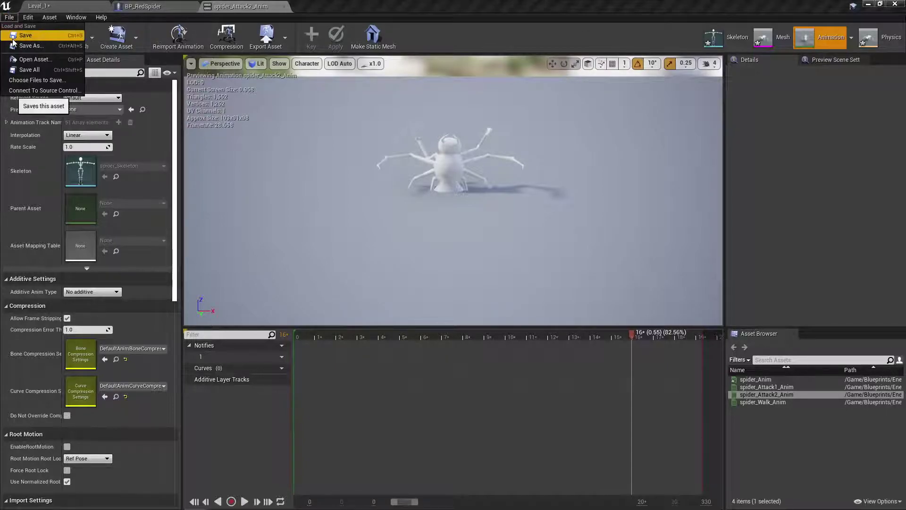
click(13, 41)
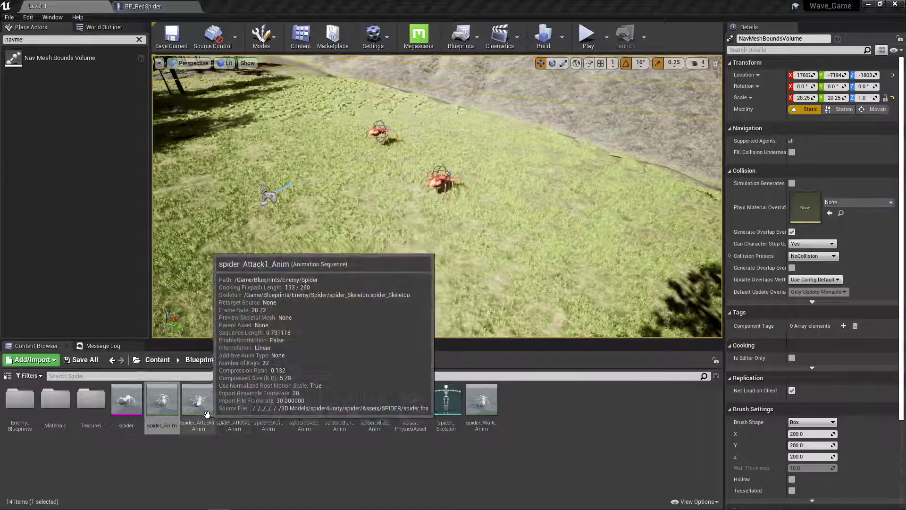
Create a new folder named Spider_Animations inside the Spider folder
right_click(261, 451)
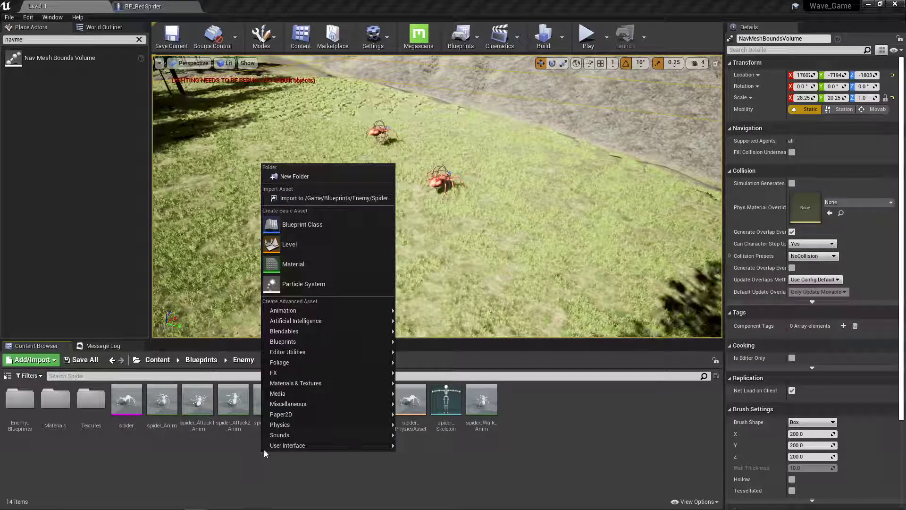
click(302, 174)
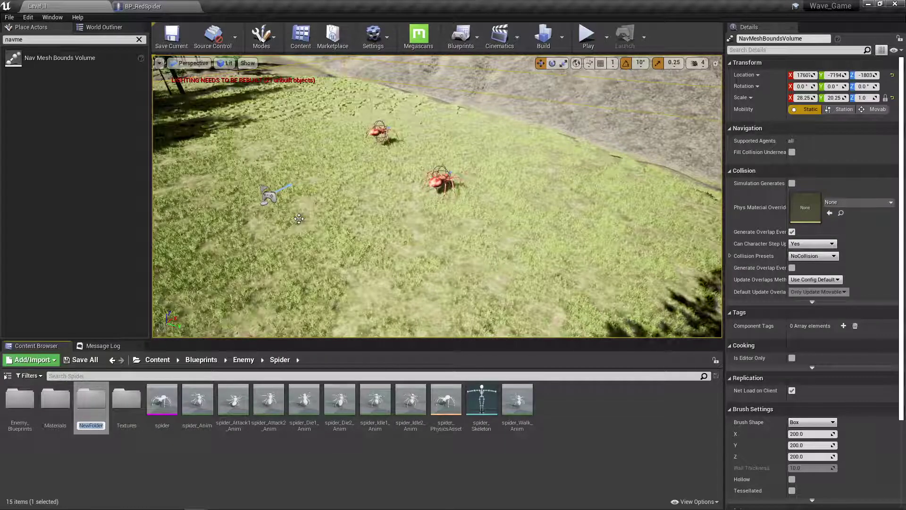
text(Spider_An)
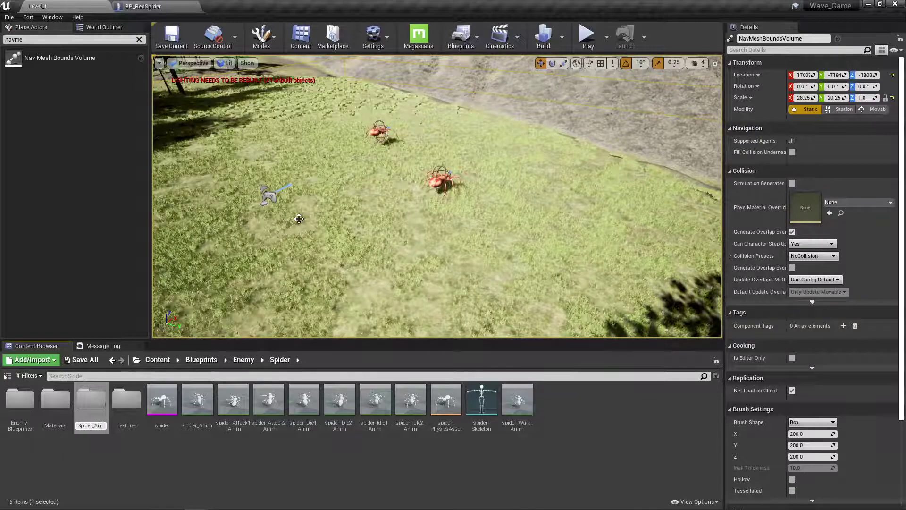
text(imations)
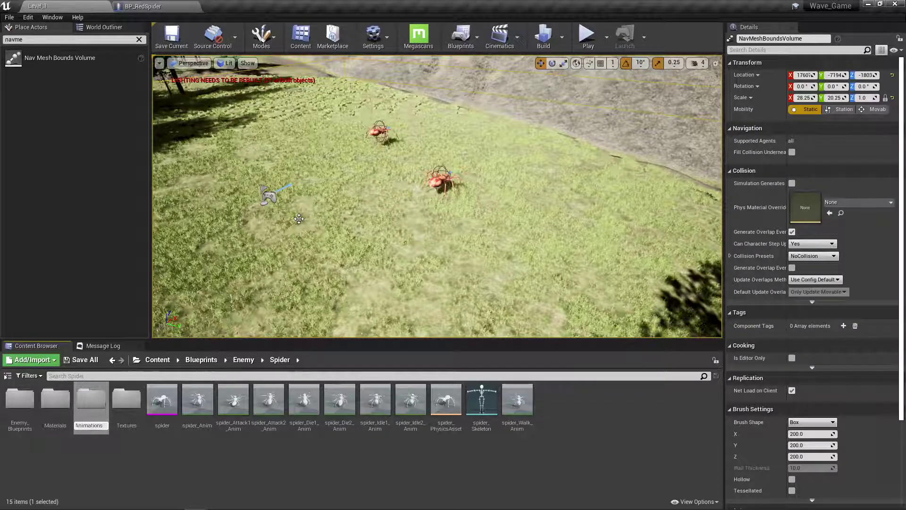
key(Return)
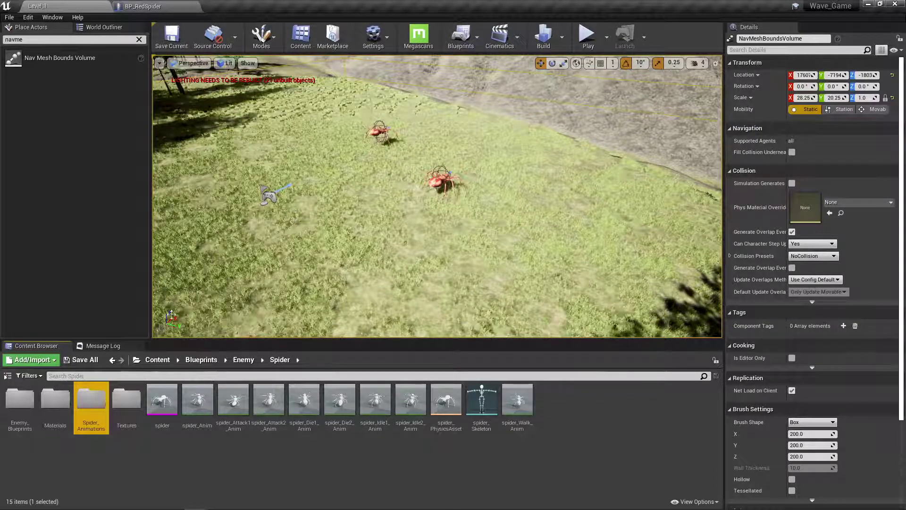
Move all eight spider animation clips into Spider_Animations
click(206, 400)
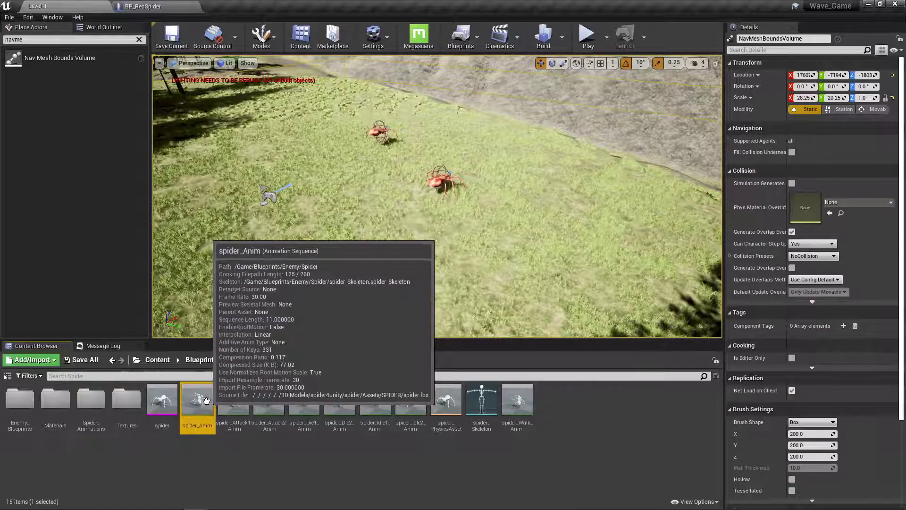
shift+click(408, 399)
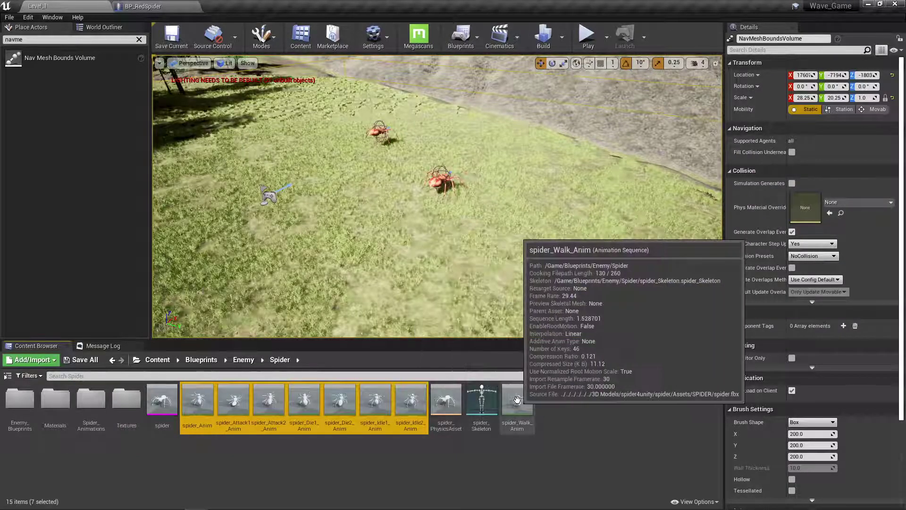
ctrl+click(518, 400)
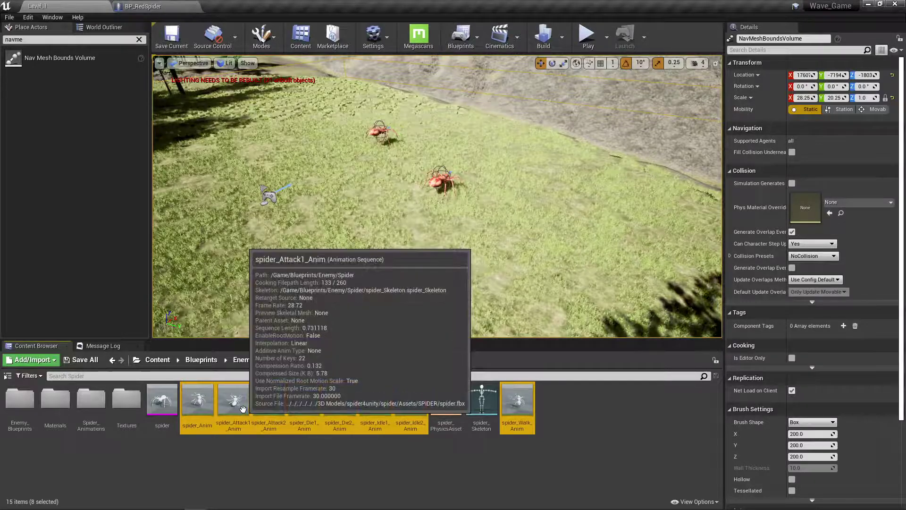
drag(276, 414, 96, 407)
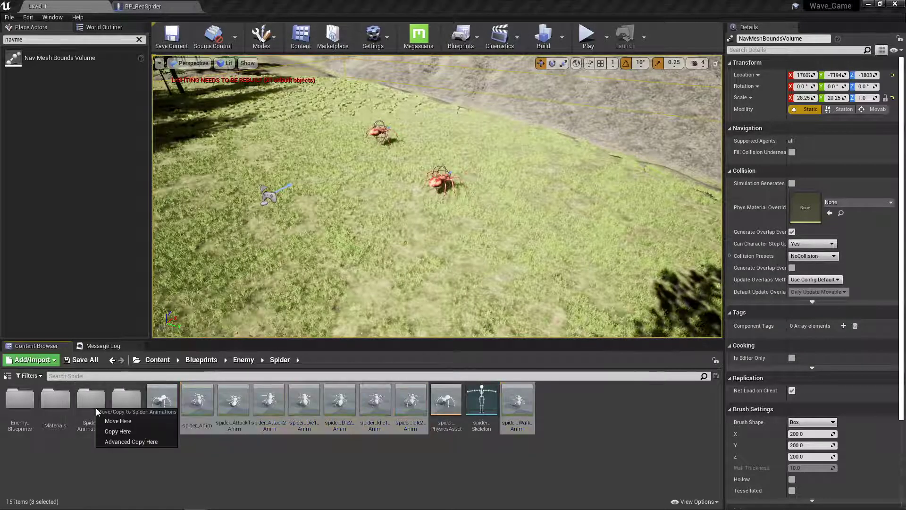
click(104, 421)
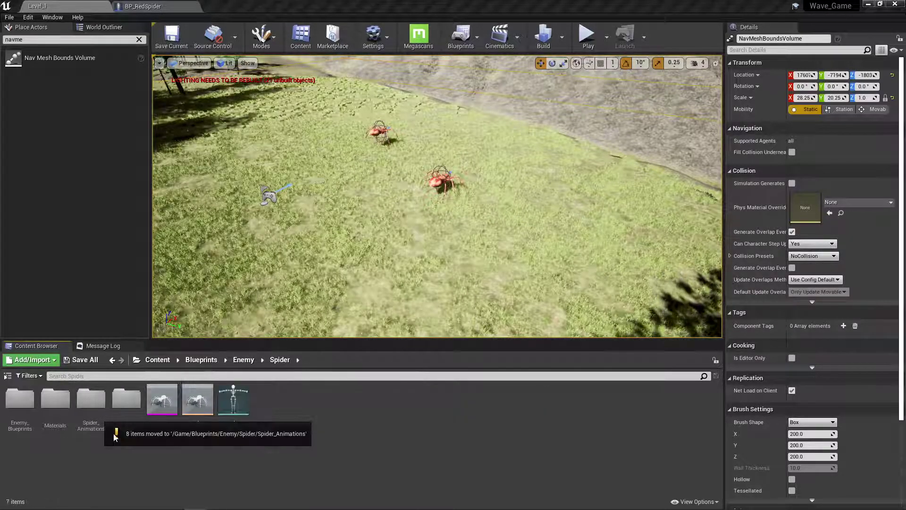